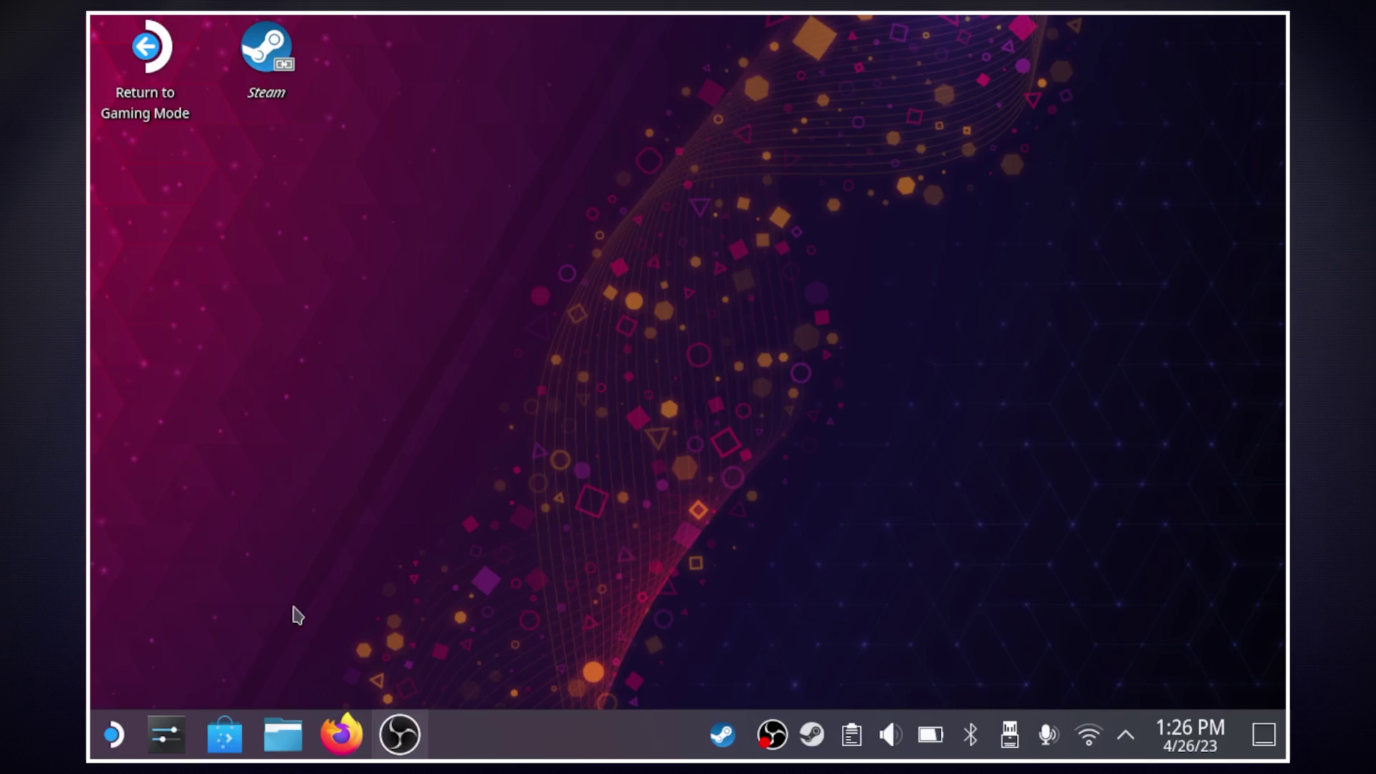
# - Open the Discover software center and search for "prism launcher"
pyautogui.click(225, 733)
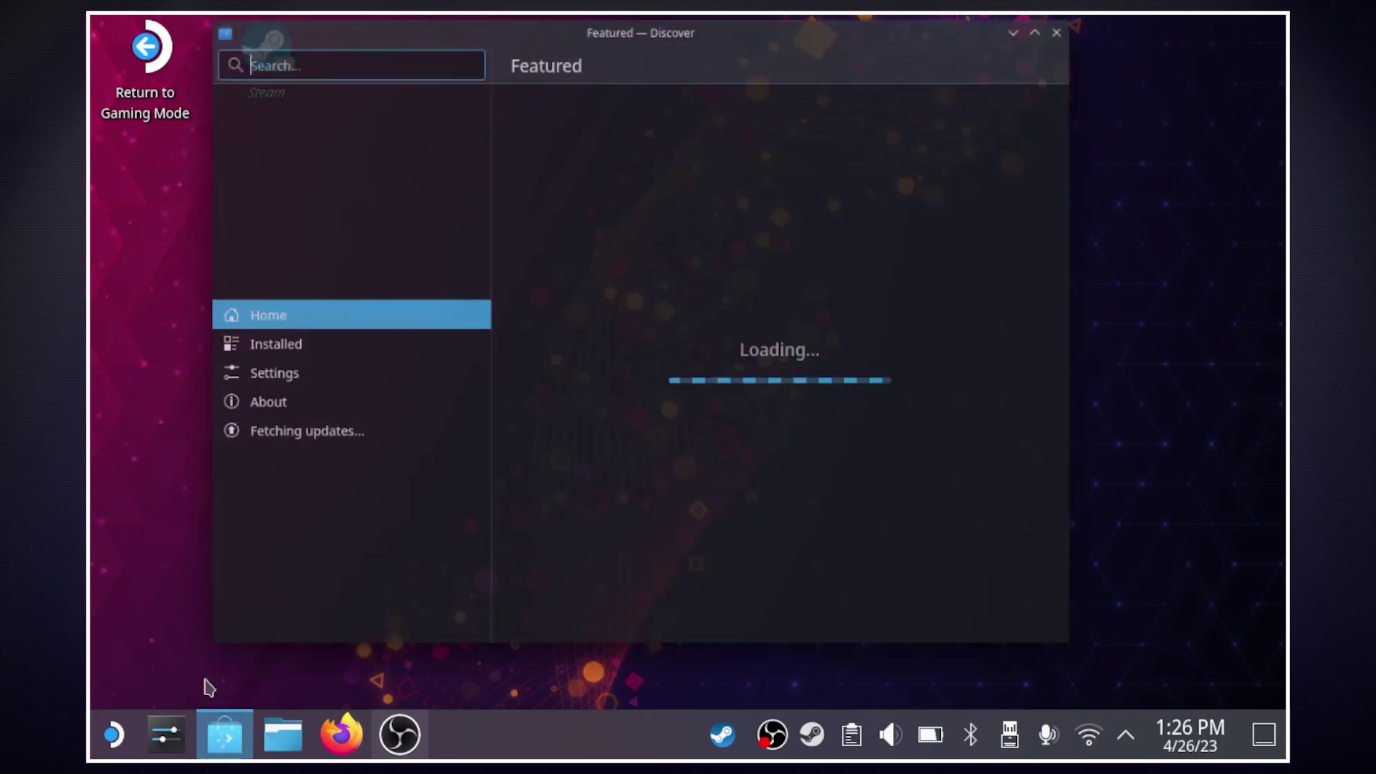
pyautogui.click(248, 56)
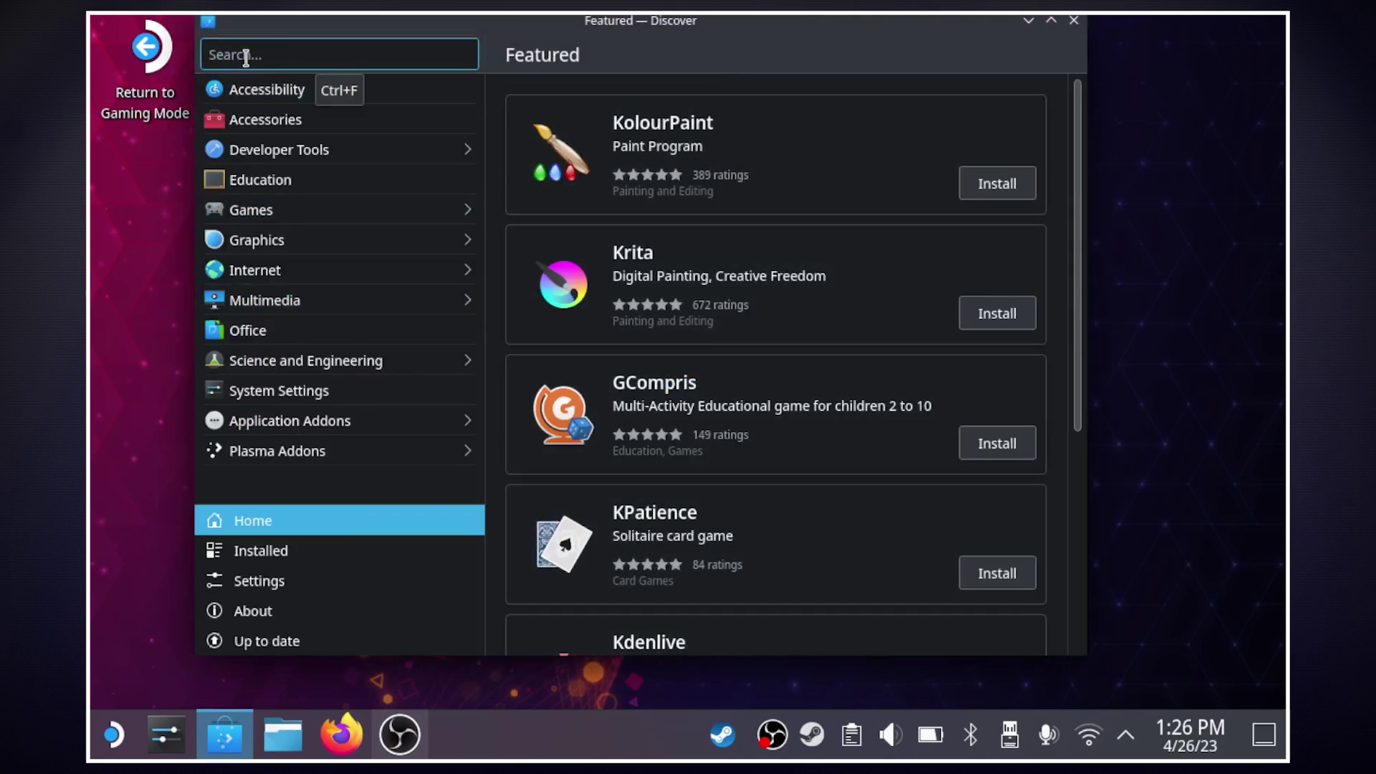
pyautogui.press('super+x')
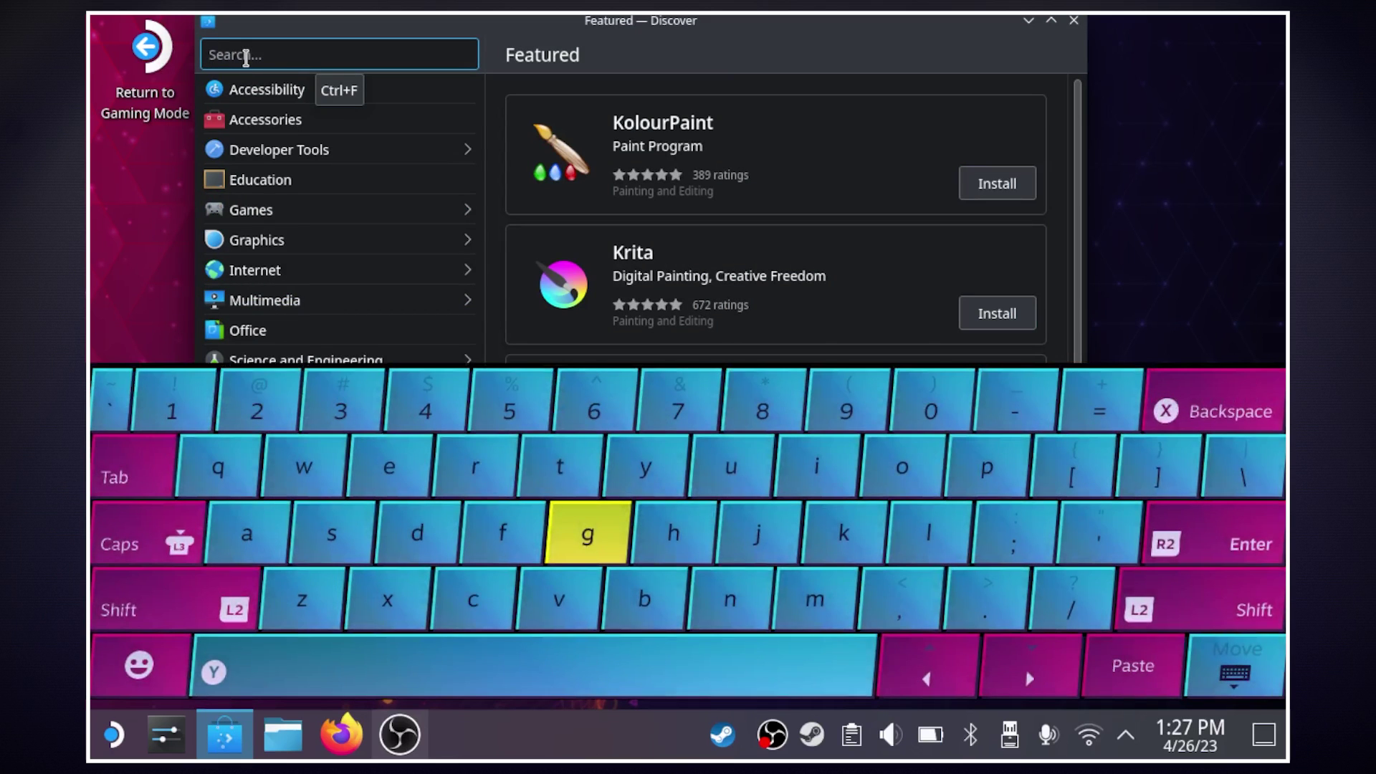
pyautogui.write('p')
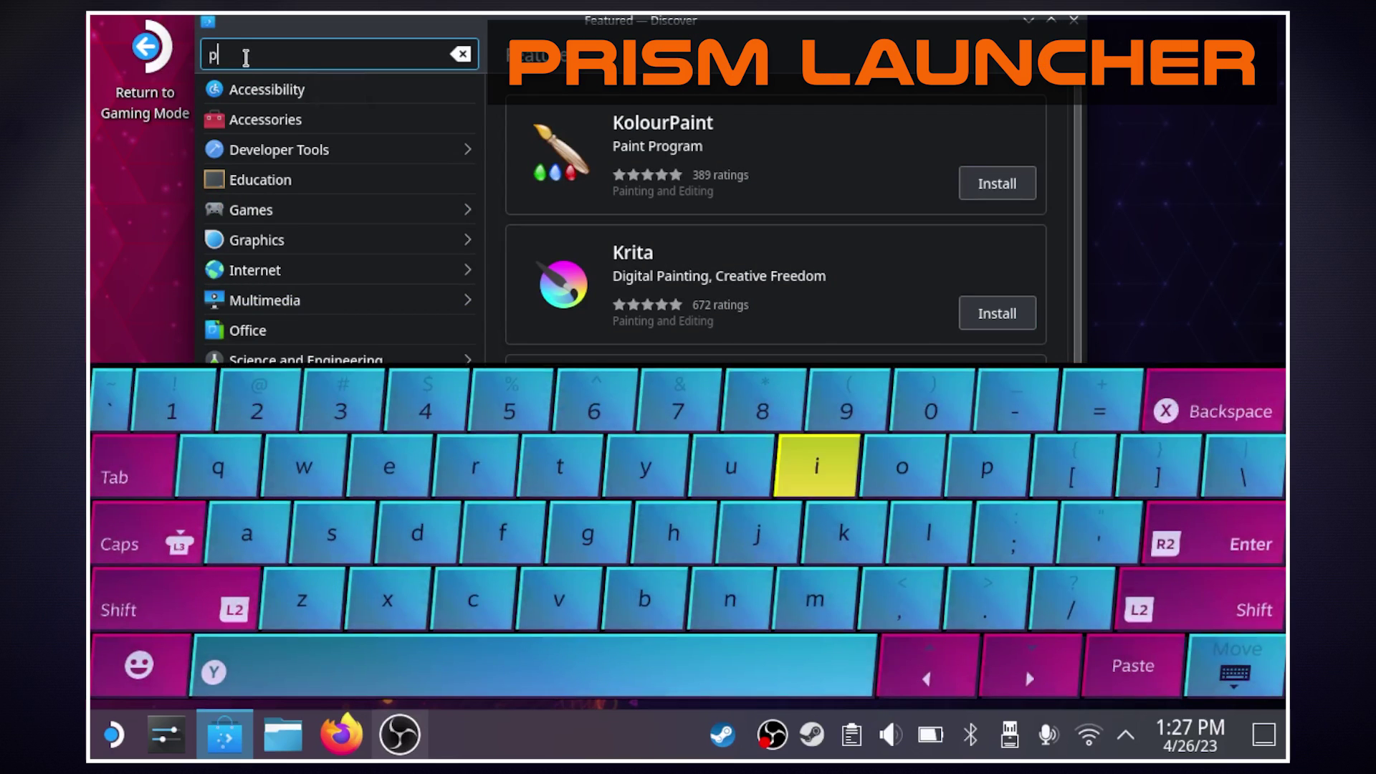
pyautogui.write('rismlauncher')
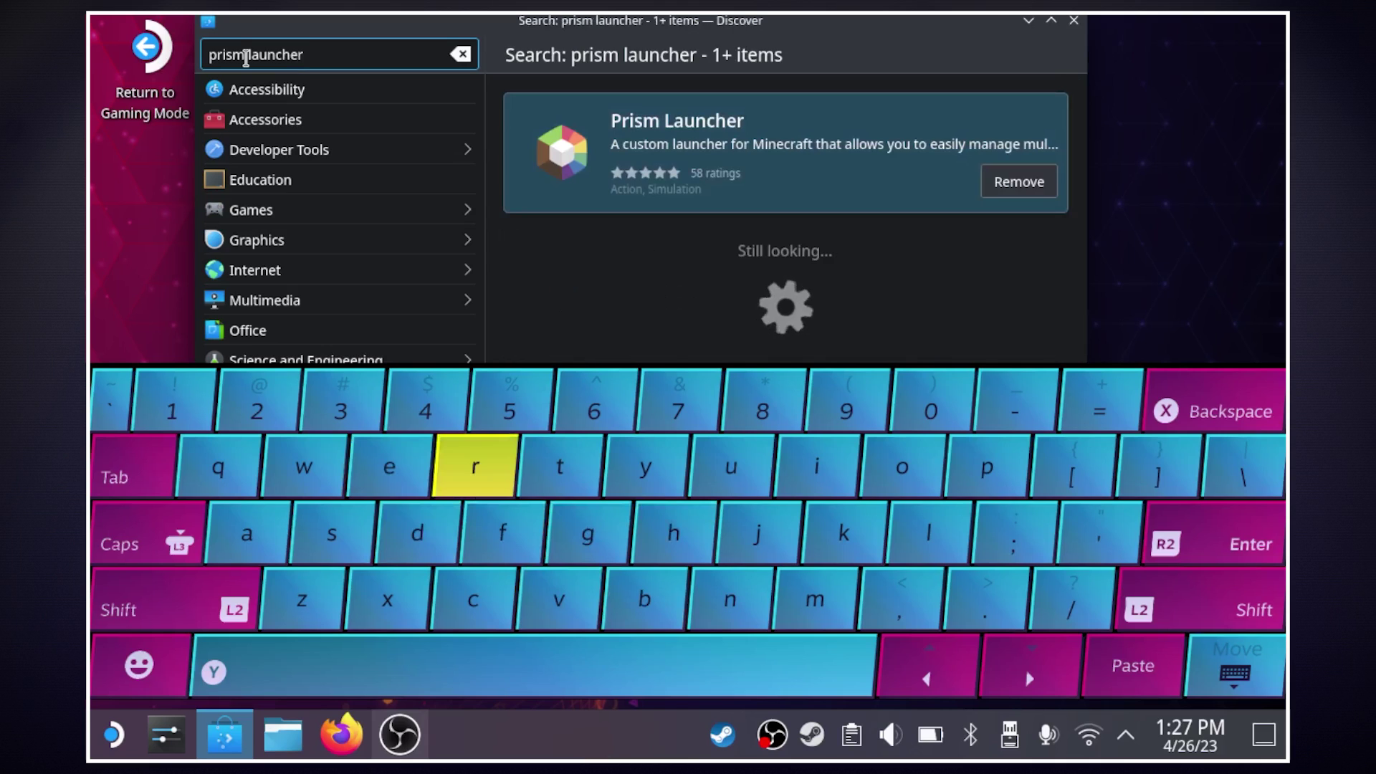
pyautogui.click(1258, 645)
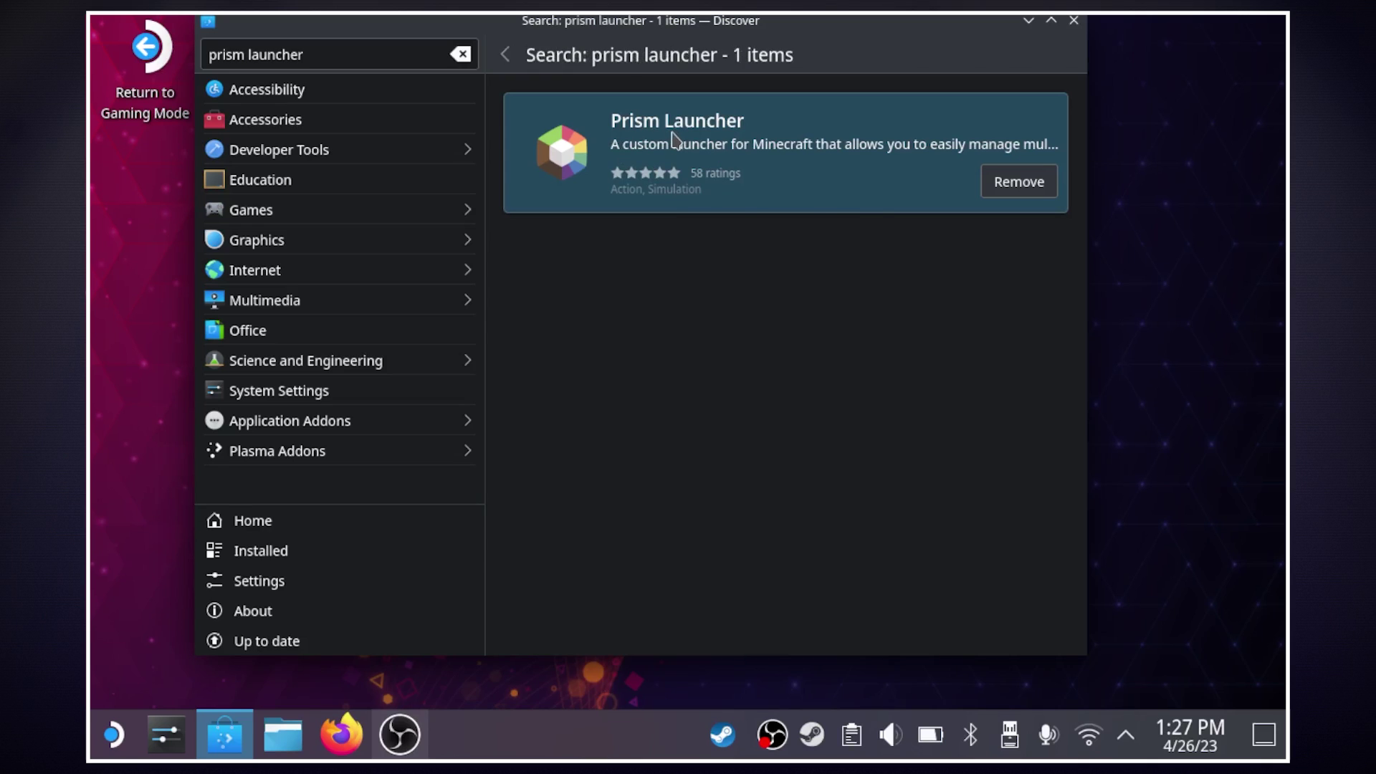
# - View the Prism Launcher entry, launch the application and minimize the Discover window
pyautogui.click(674, 138)
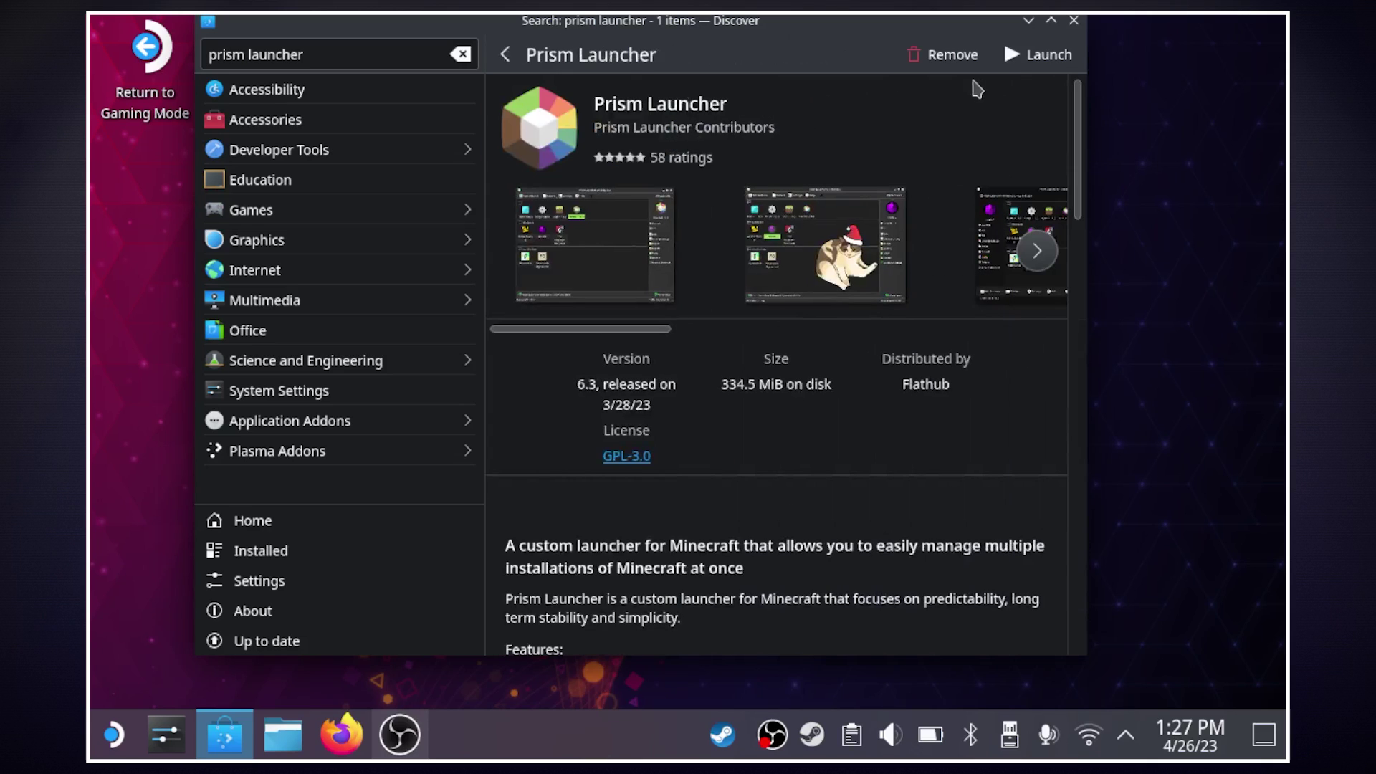
pyautogui.click(1032, 67)
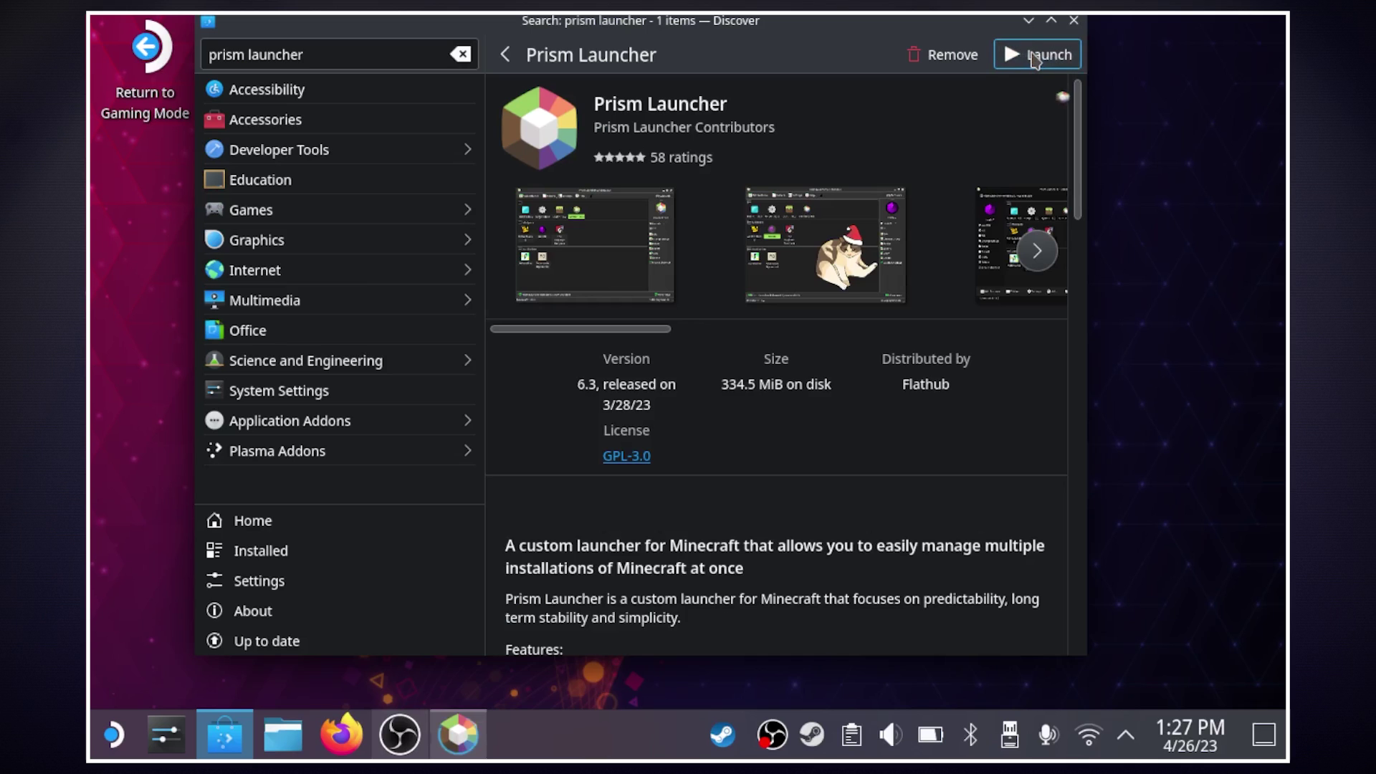
pyautogui.click(1029, 21)
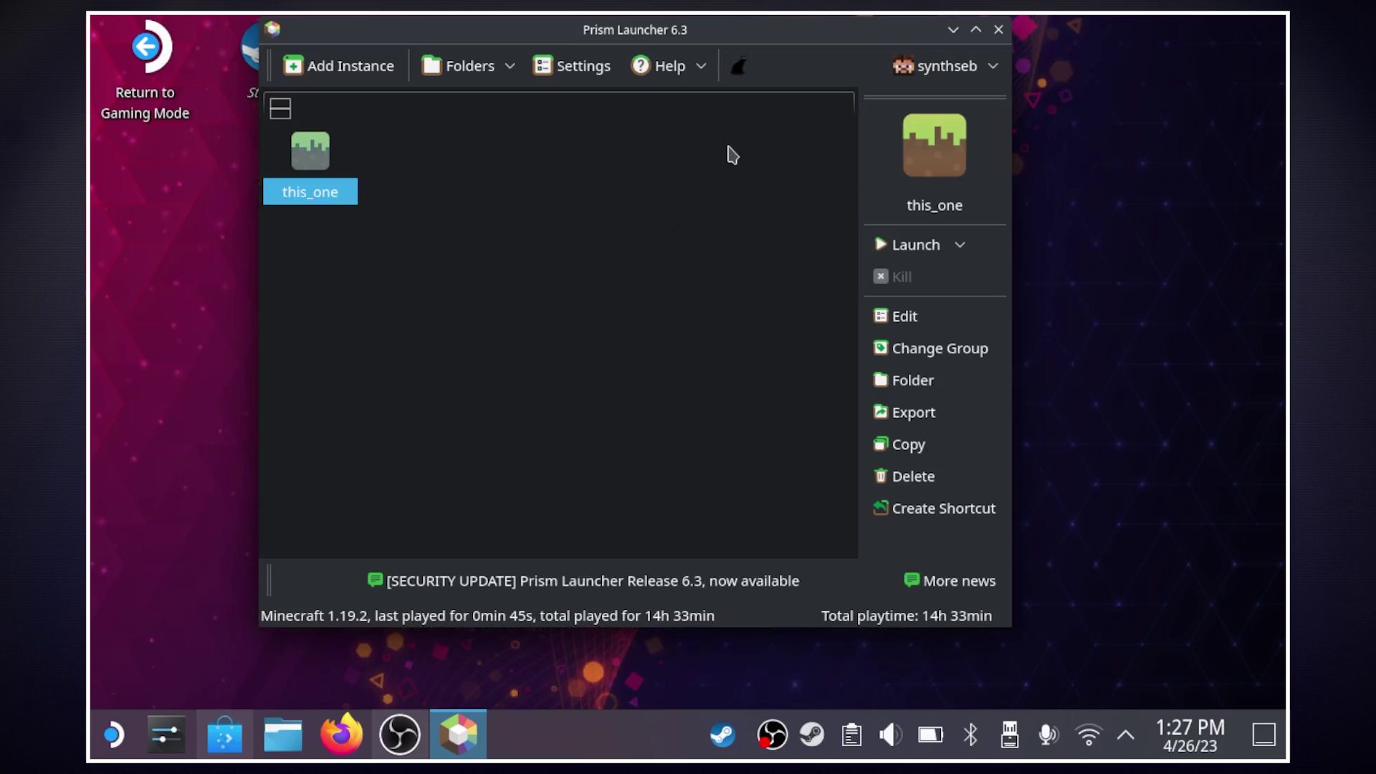
# - Try to add a Microsoft account through account management, opening the code entry page in the browser
pyautogui.click(911, 71)
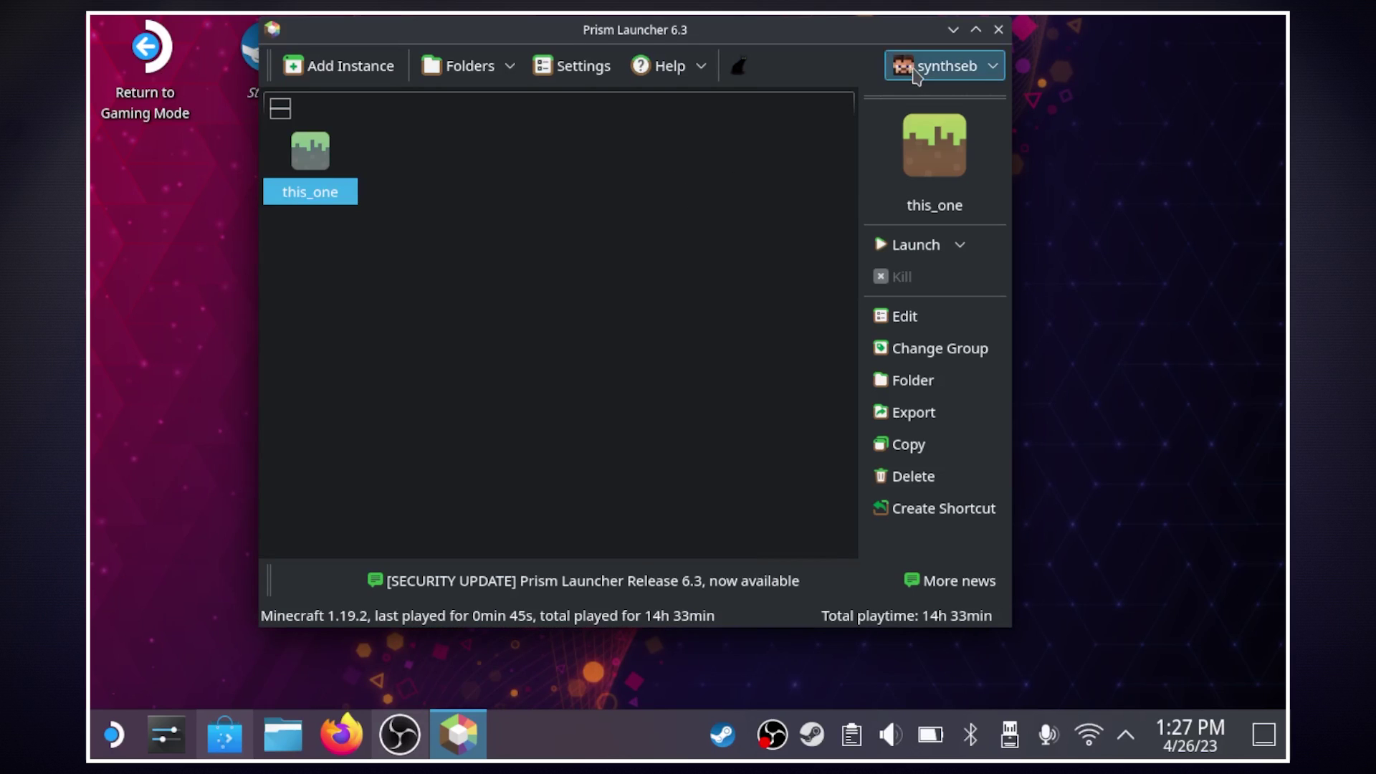
pyautogui.click(951, 166)
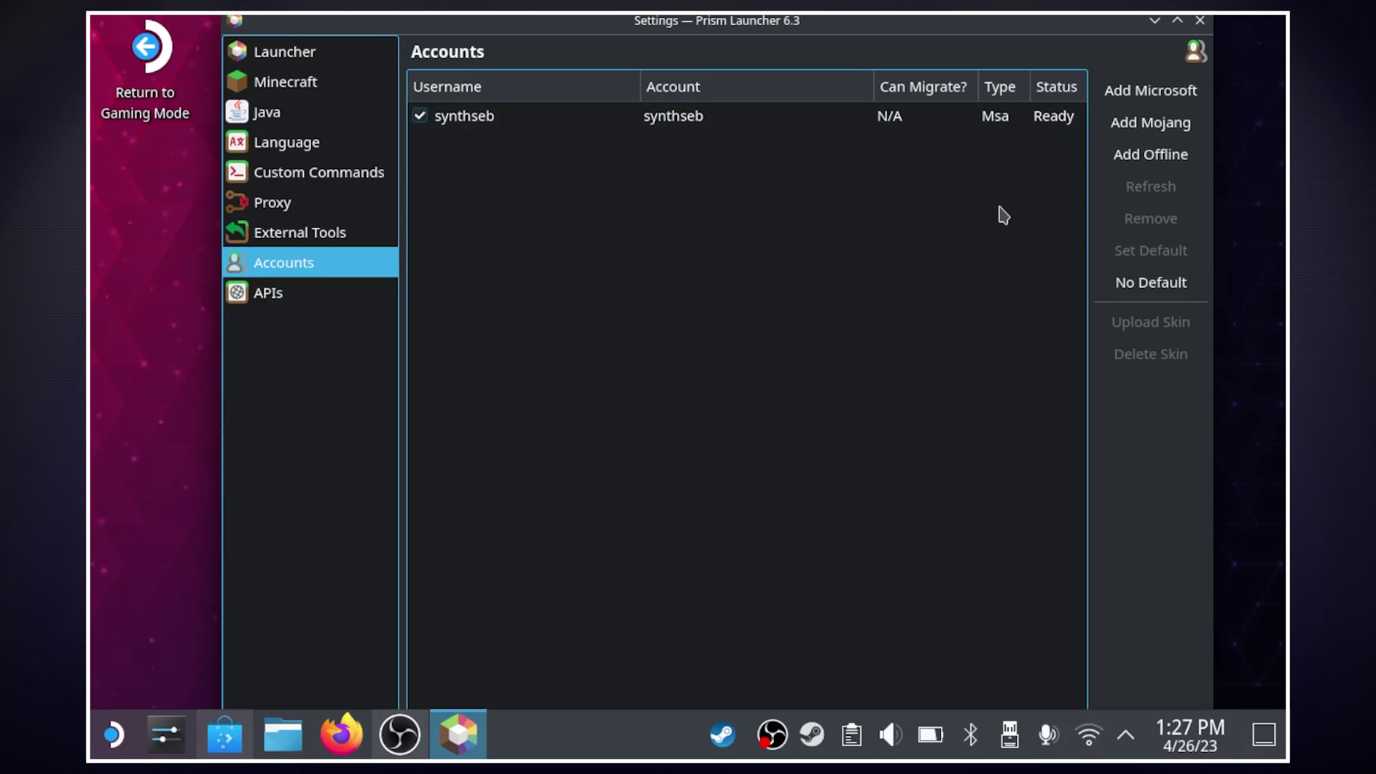
pyautogui.click(1170, 92)
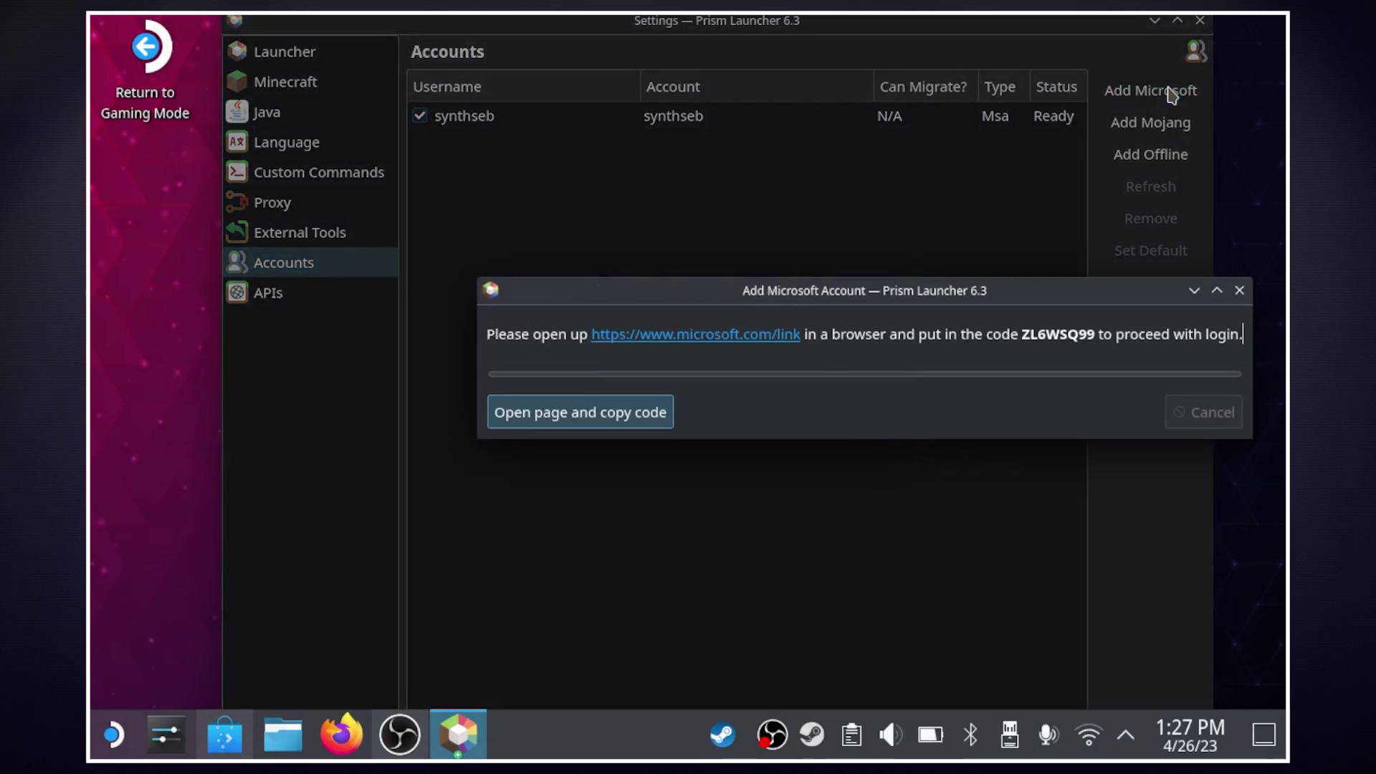
pyautogui.moveTo(871, 298); pyautogui.dragTo(754, 231)
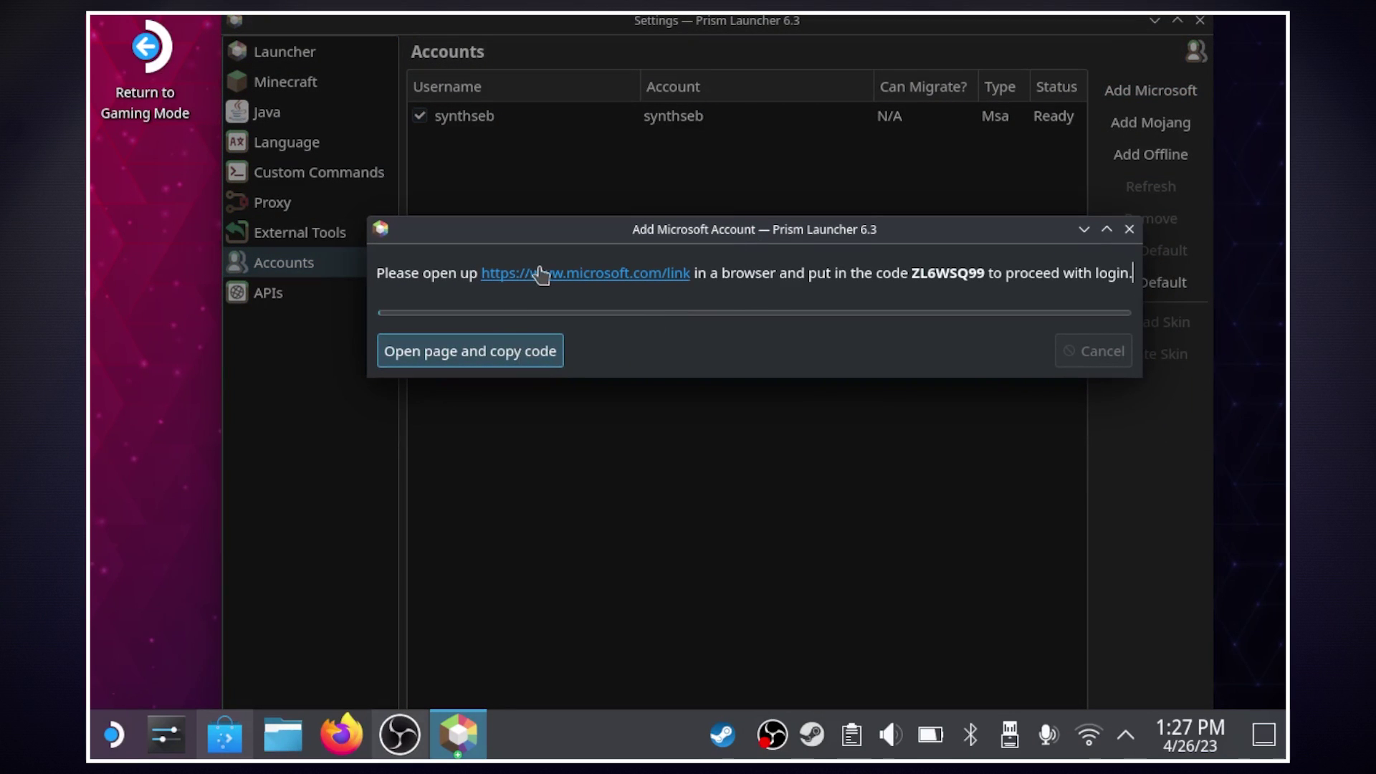
pyautogui.click(422, 363)
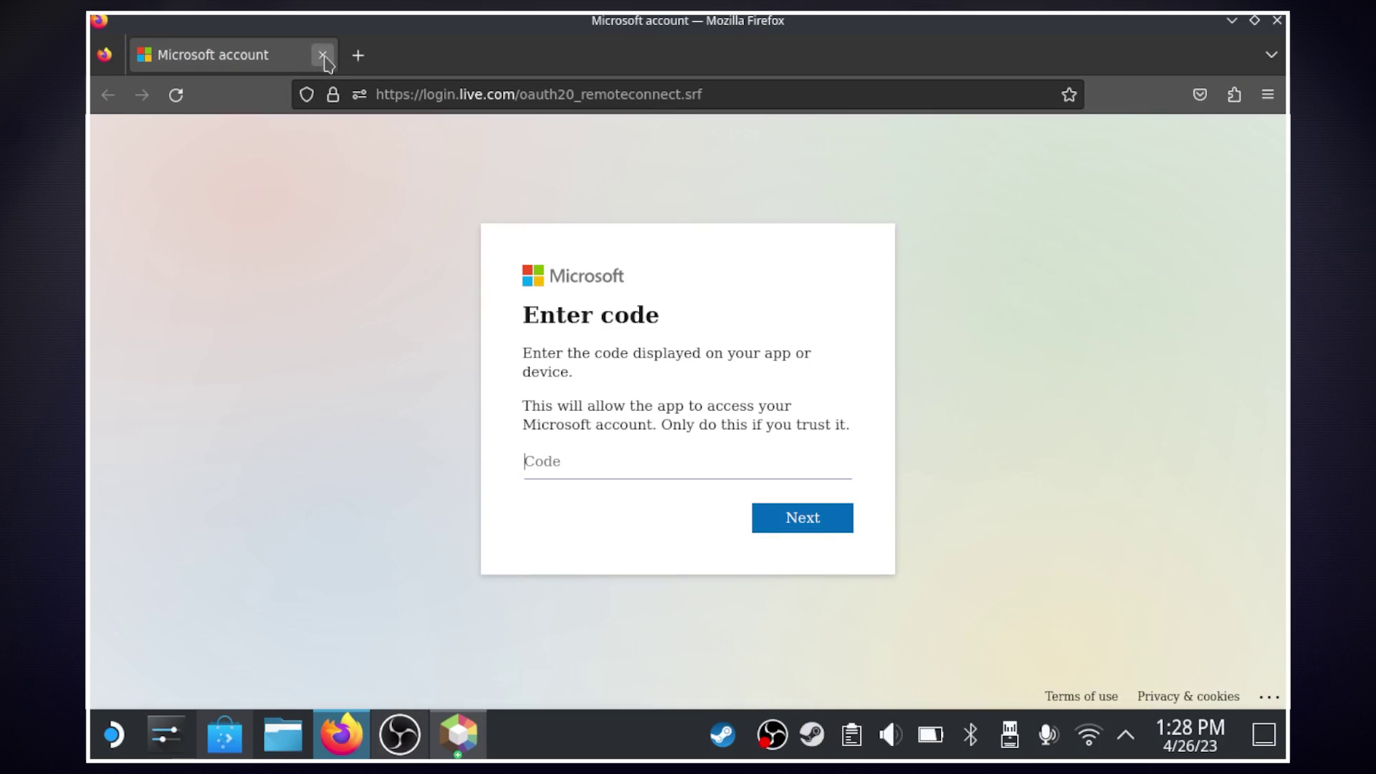
pyautogui.click(323, 57)
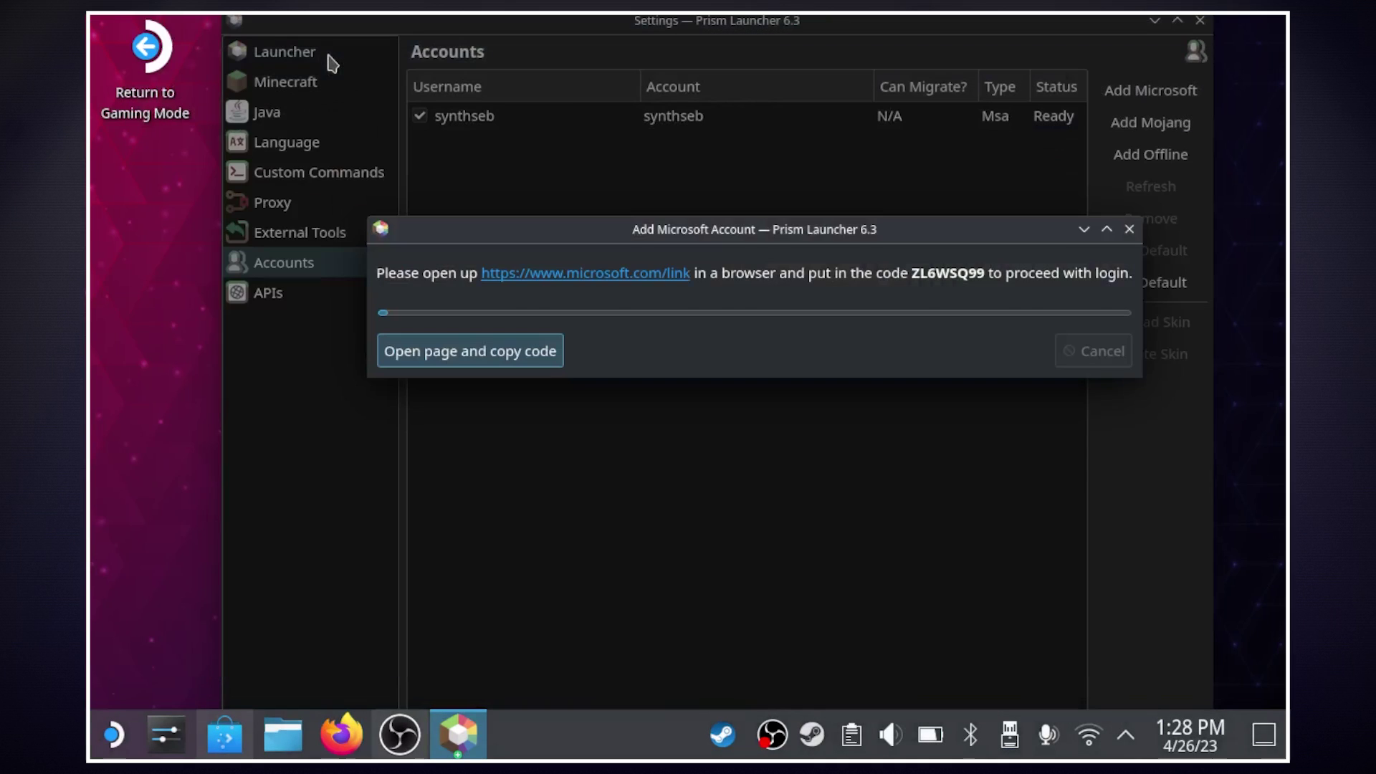
pyautogui.click(1129, 230)
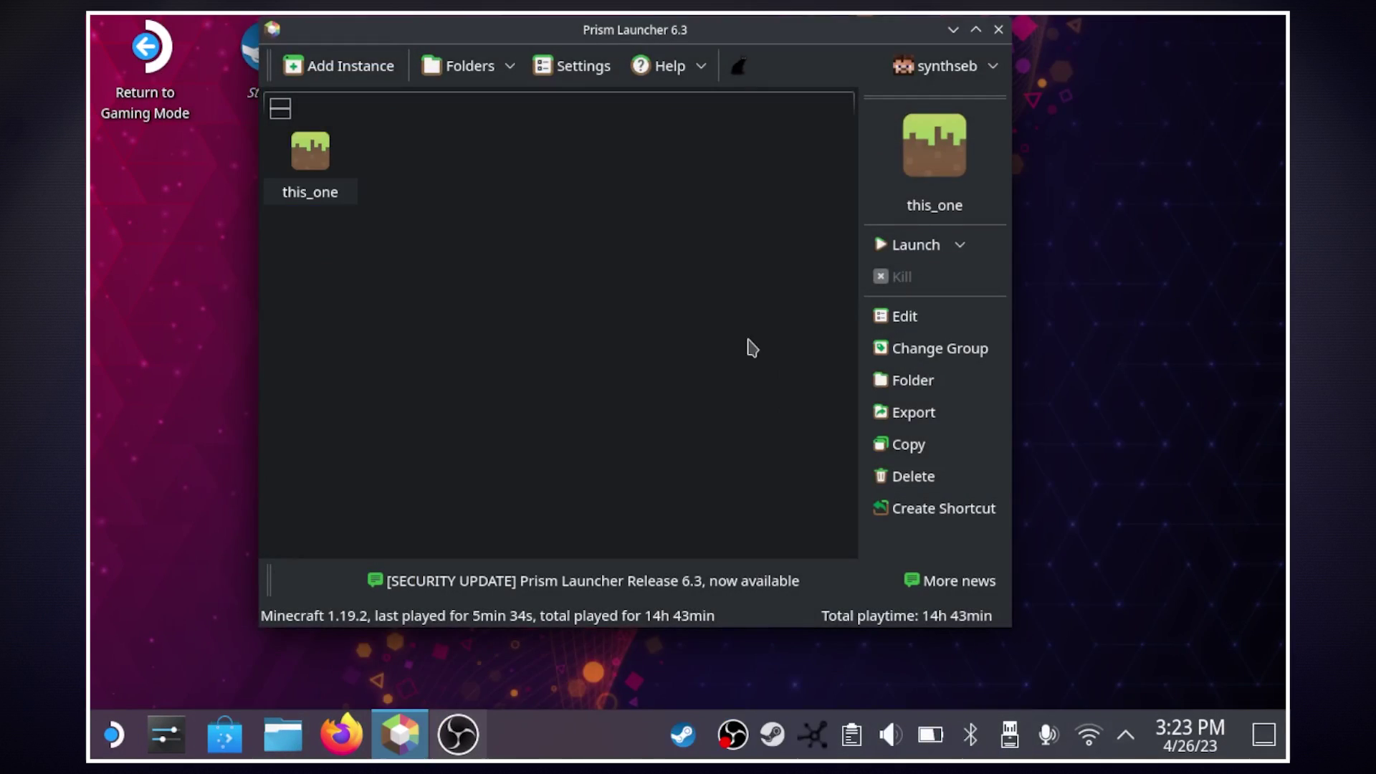
# - Create a Vanilla Minecraft 1.19.4 instance named "new" without a mod loader
pyautogui.click(344, 72)
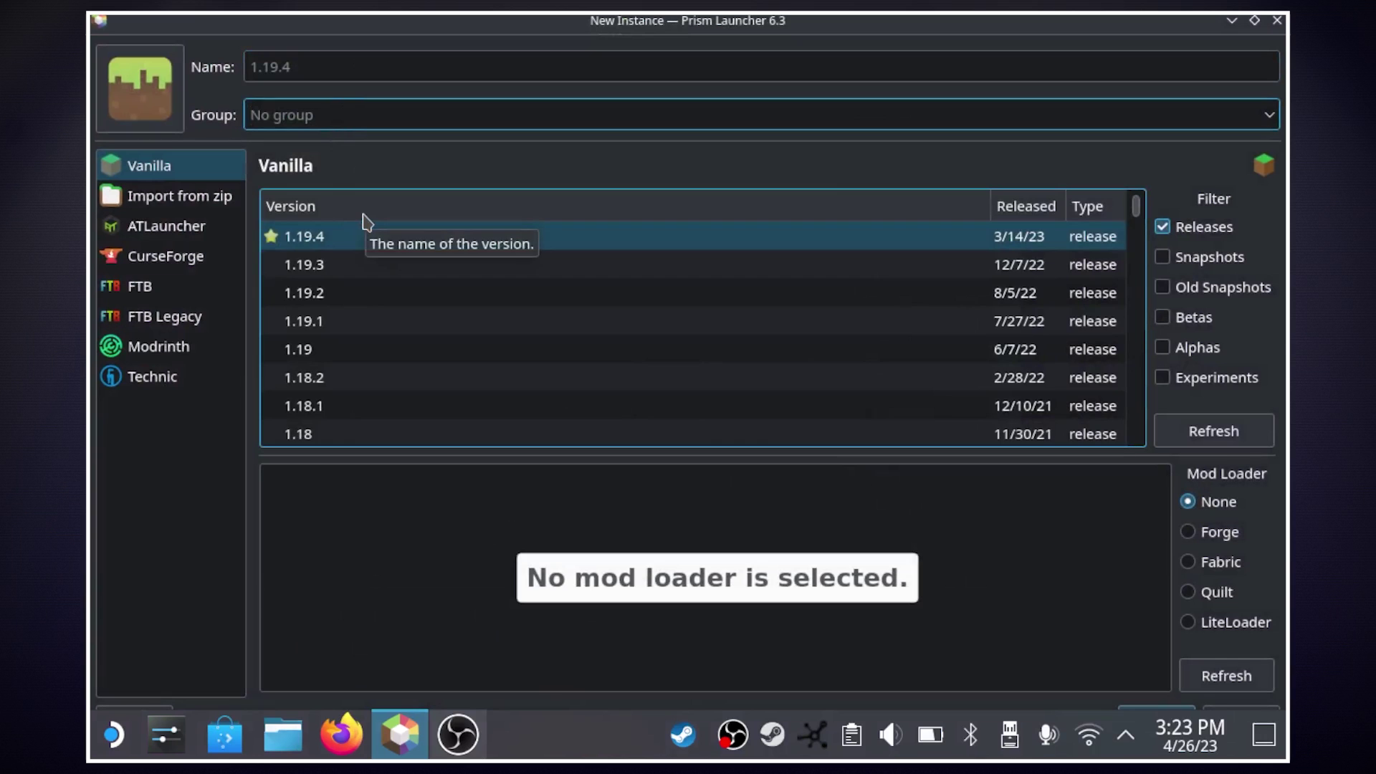
pyautogui.scroll(-2, 364, 224)
pyautogui.scroll(2, 364, 223)
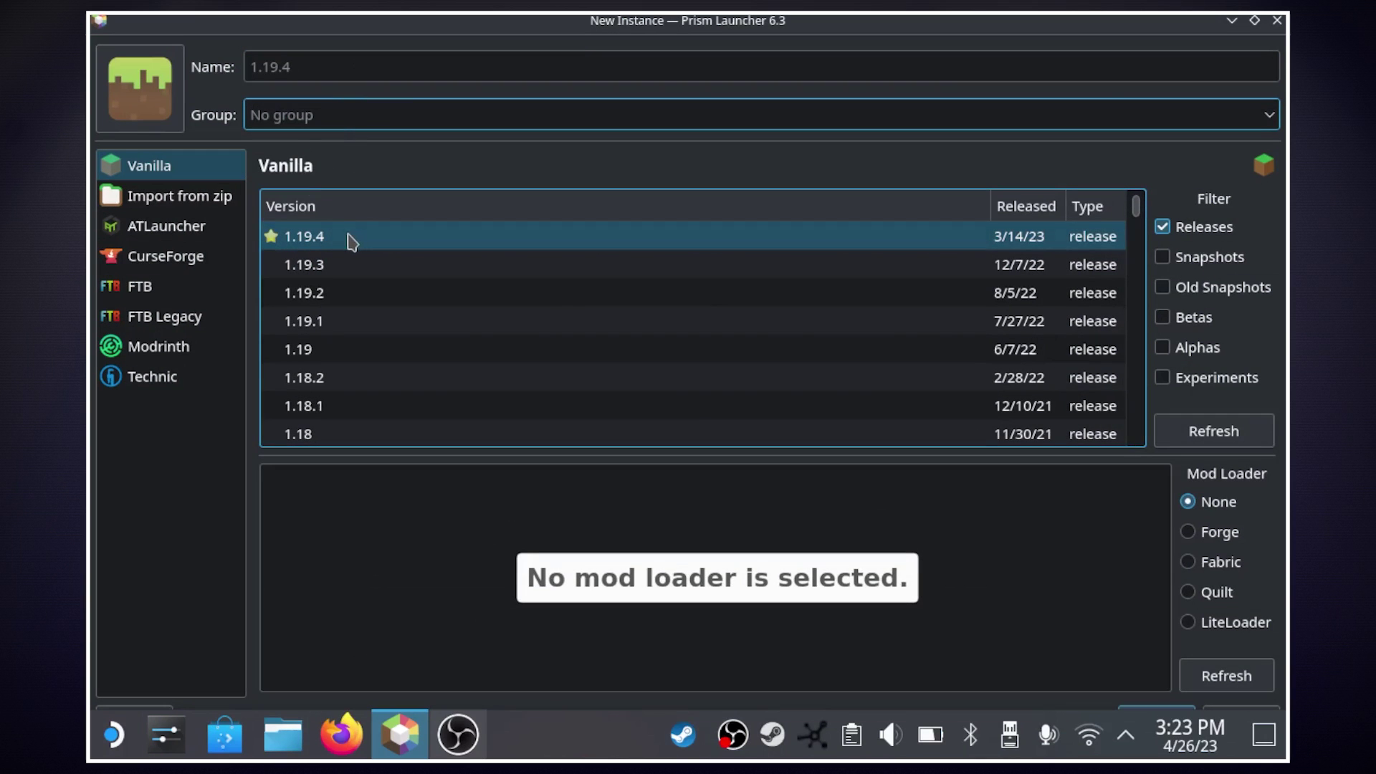
pyautogui.click(257, 67)
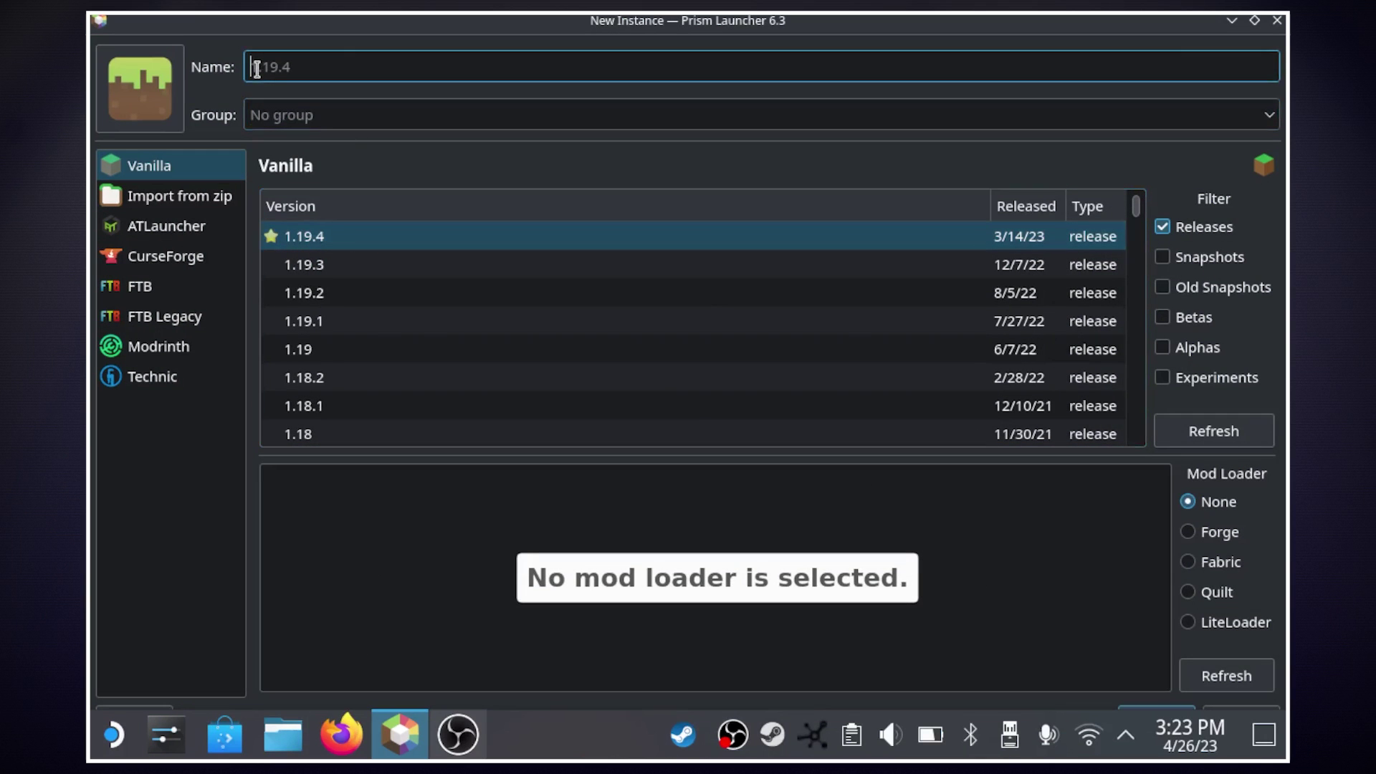
pyautogui.press('super+x')
pyautogui.write('n')
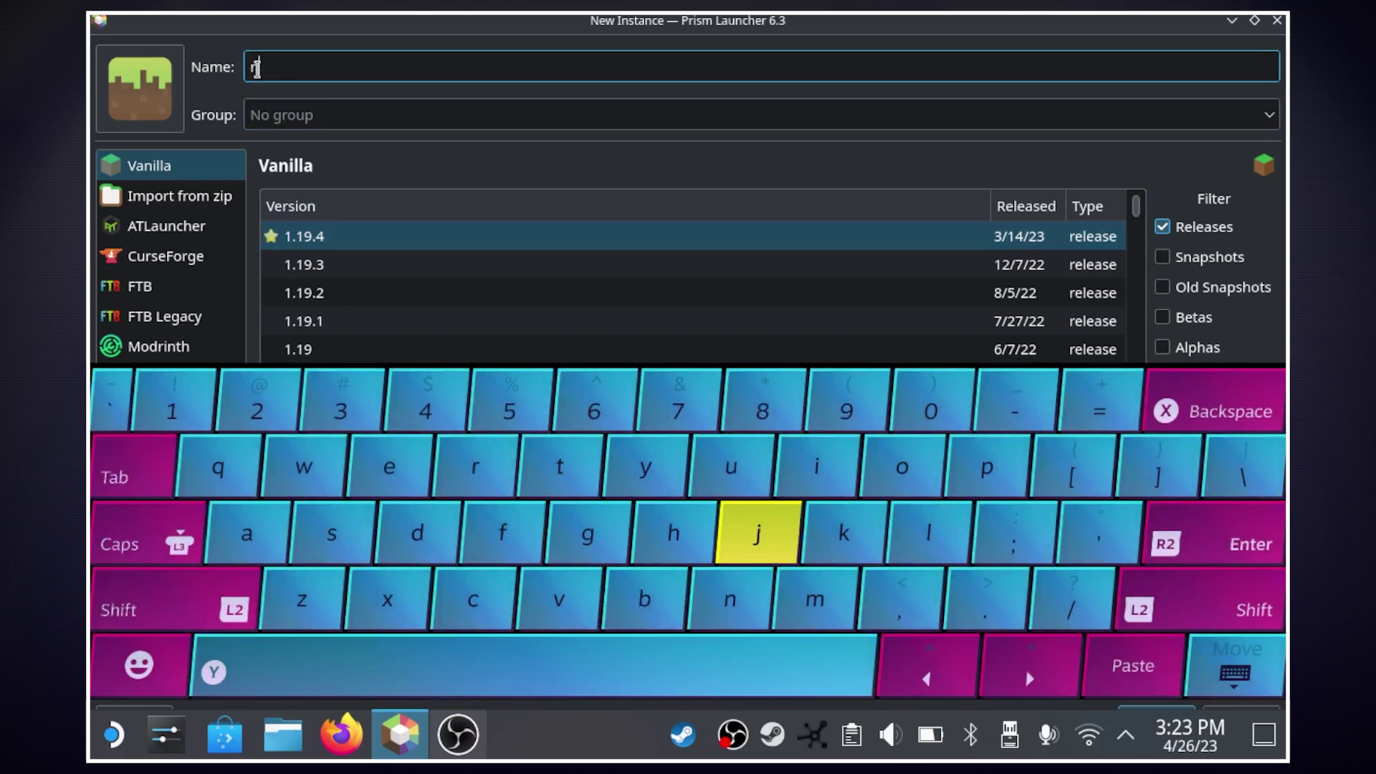
pyautogui.write('ew')
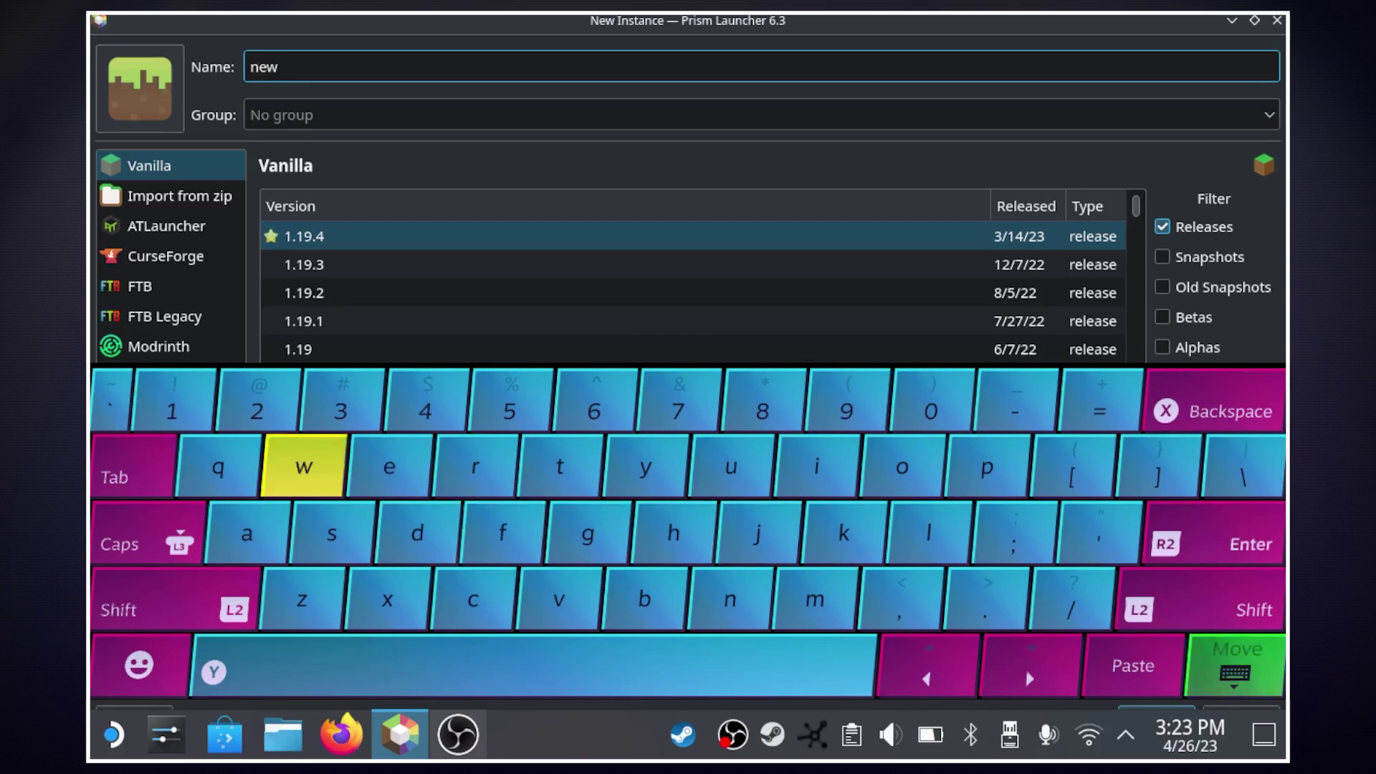
pyautogui.click(1236, 665)
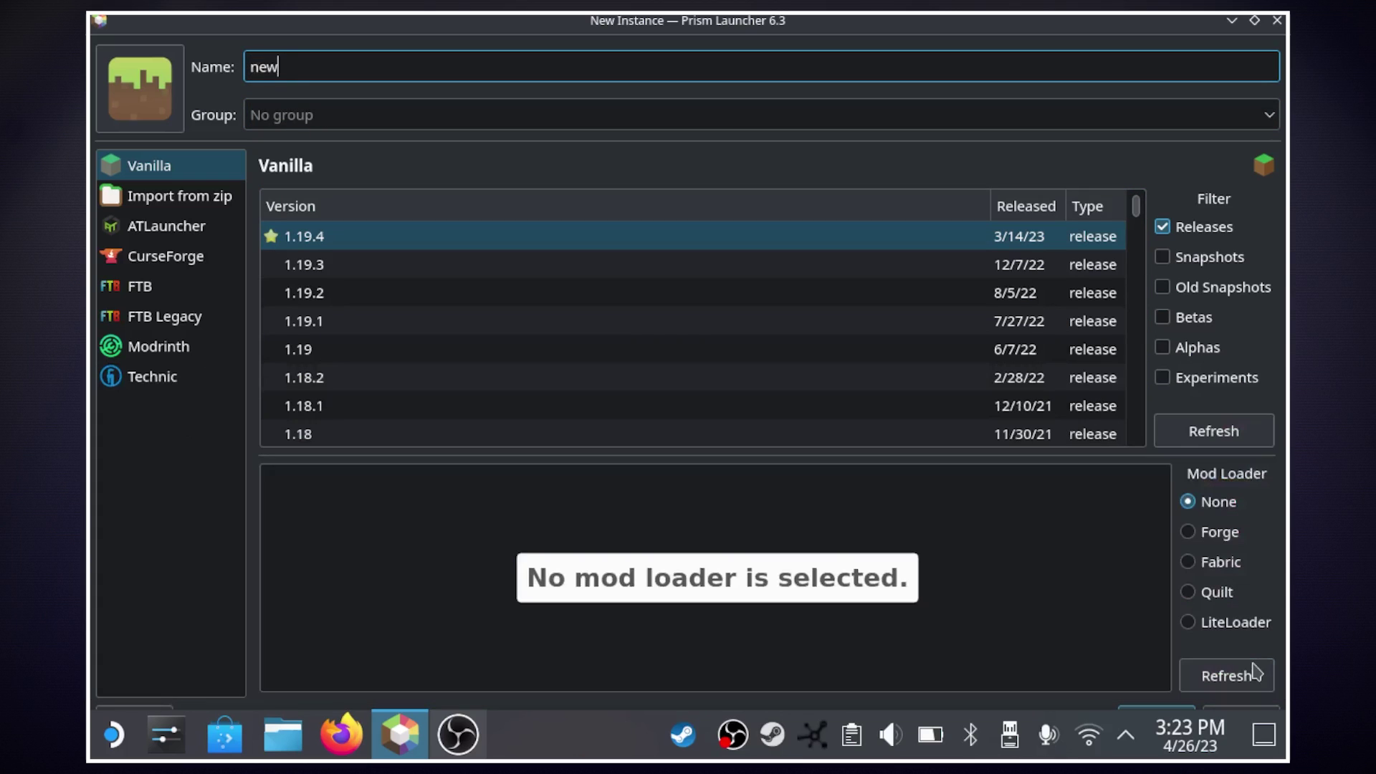
pyautogui.click(1155, 714)
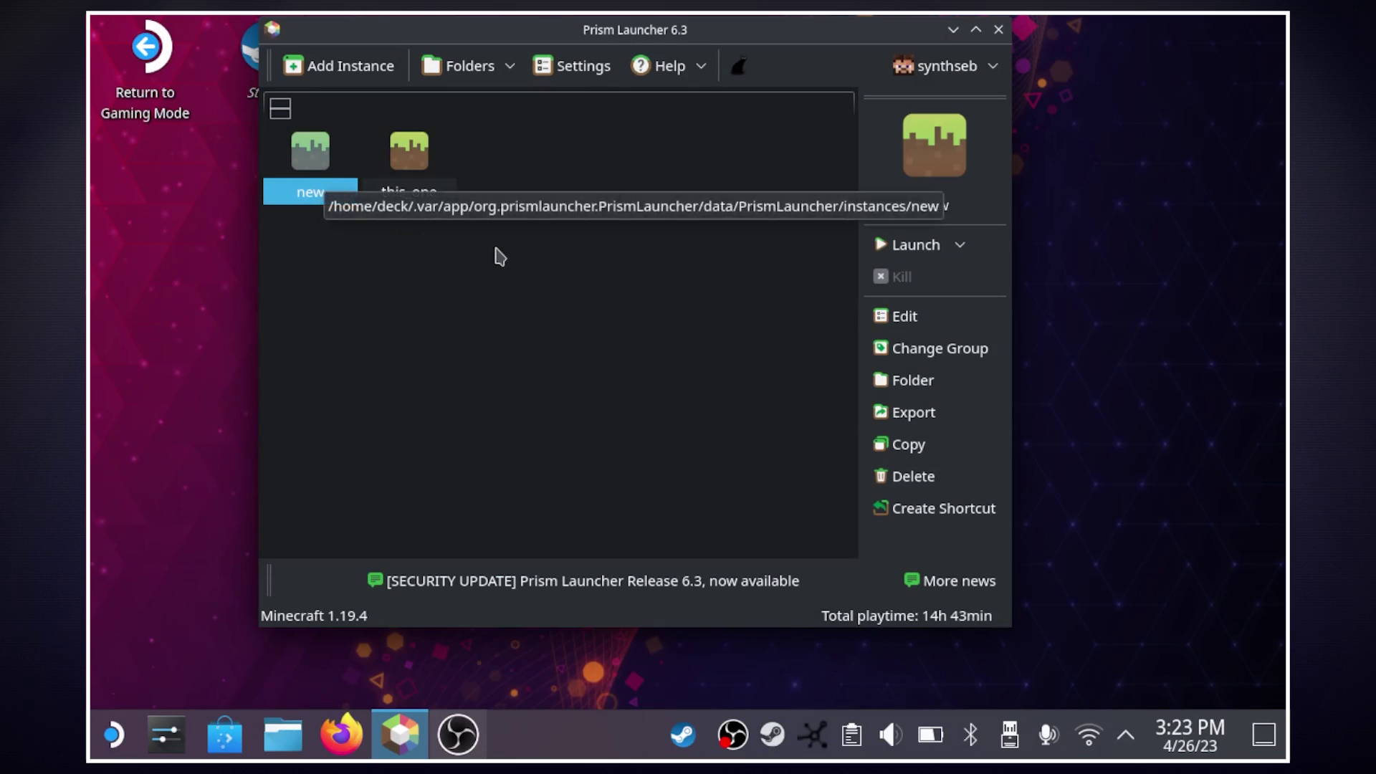
# - Edit the "new" instance and install Fabric Loader version 0.14.19 in it
pyautogui.click(901, 331)
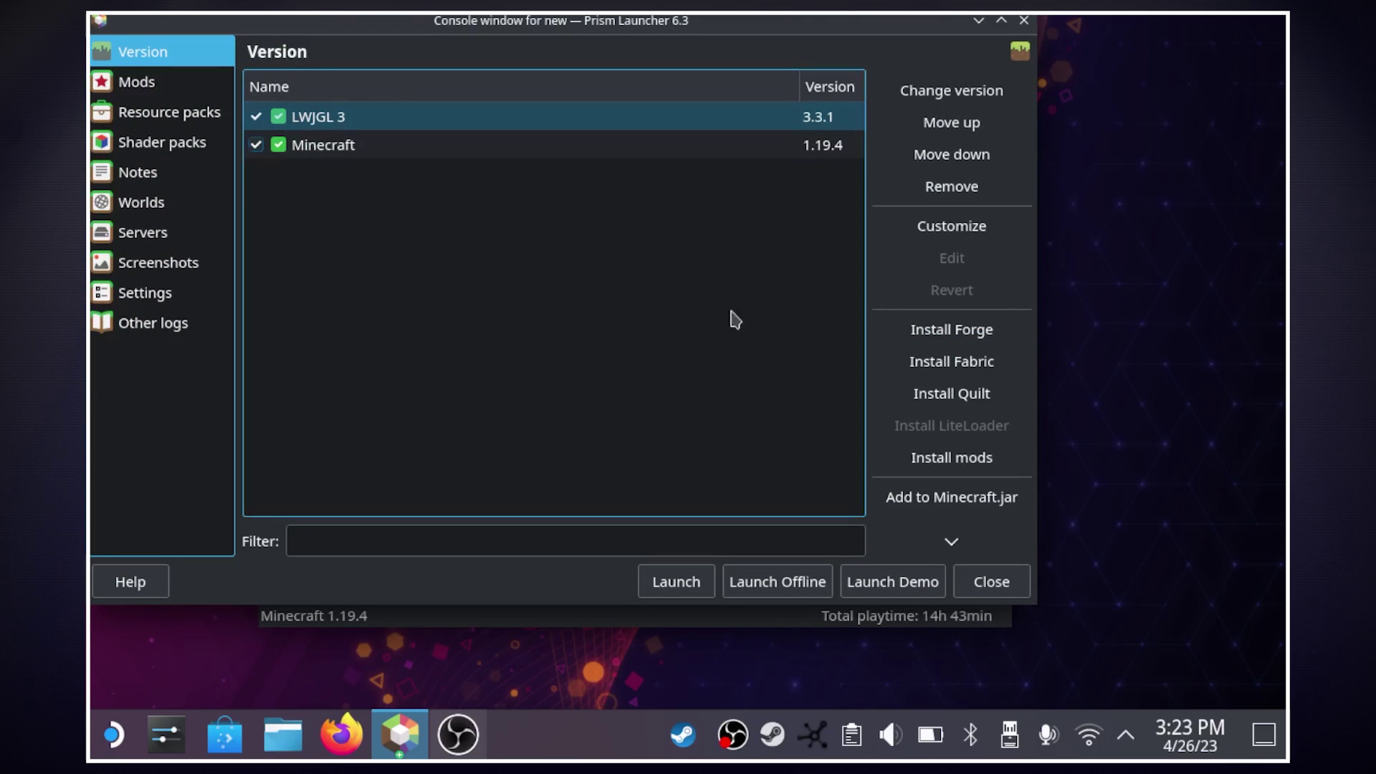
pyautogui.click(980, 373)
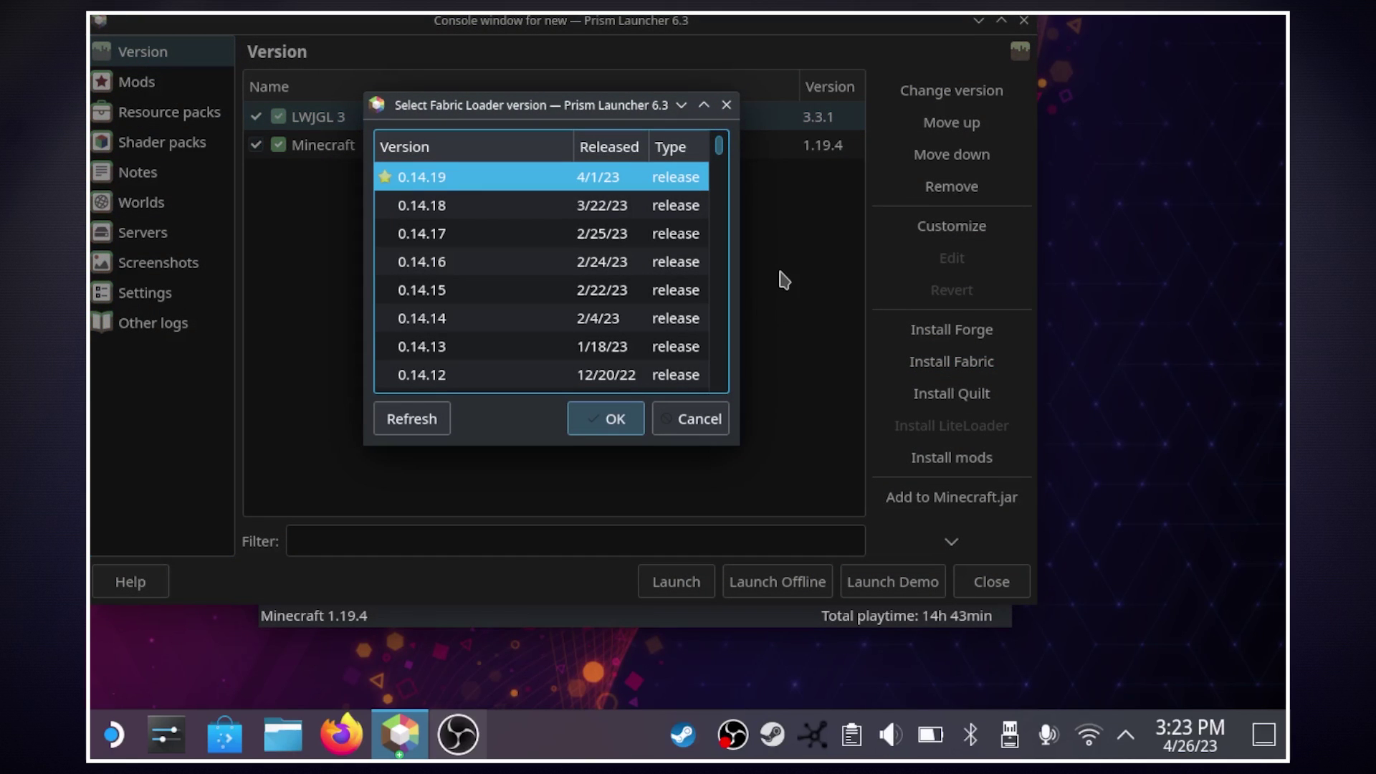
pyautogui.click(614, 427)
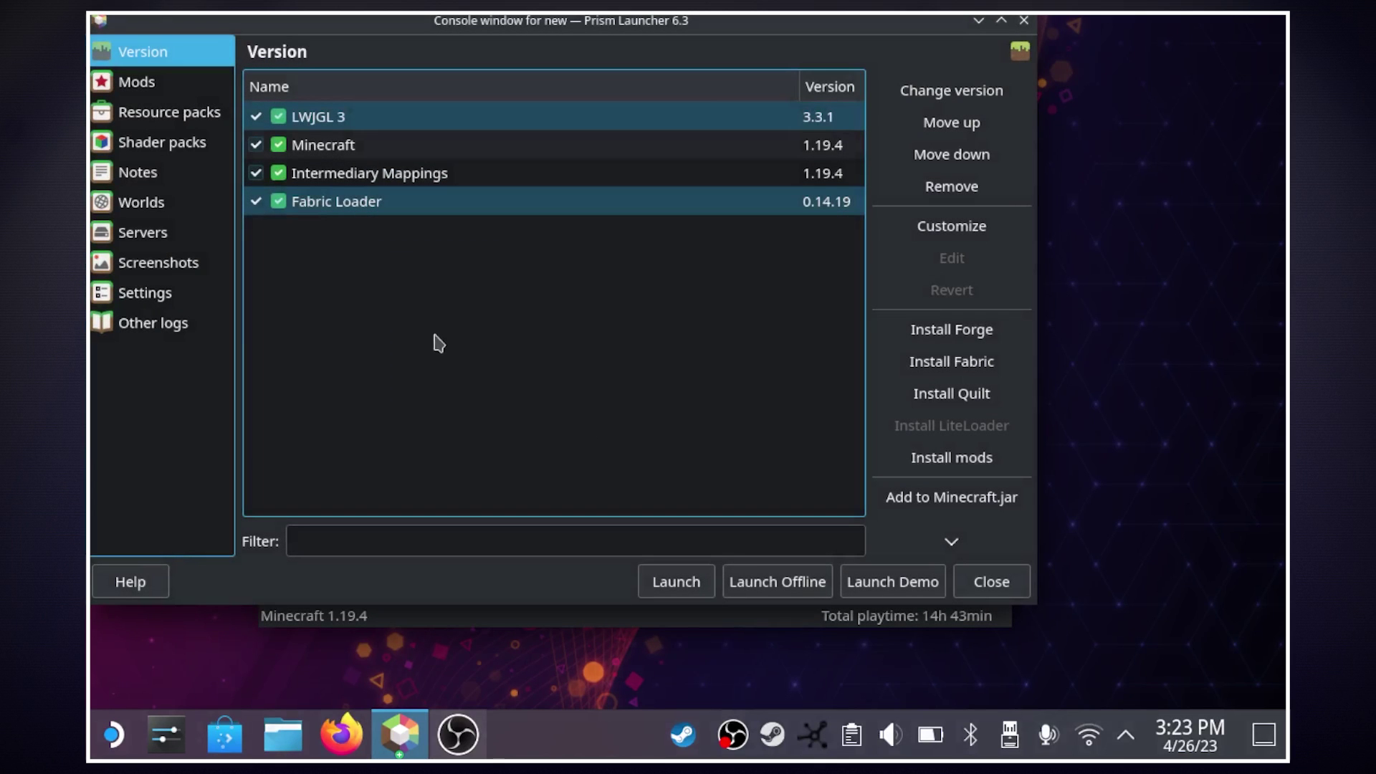
# - Download the Fabric API mod, version 0.79.0+1.19.4, from Modrinth into the instance's mods
pyautogui.click(156, 91)
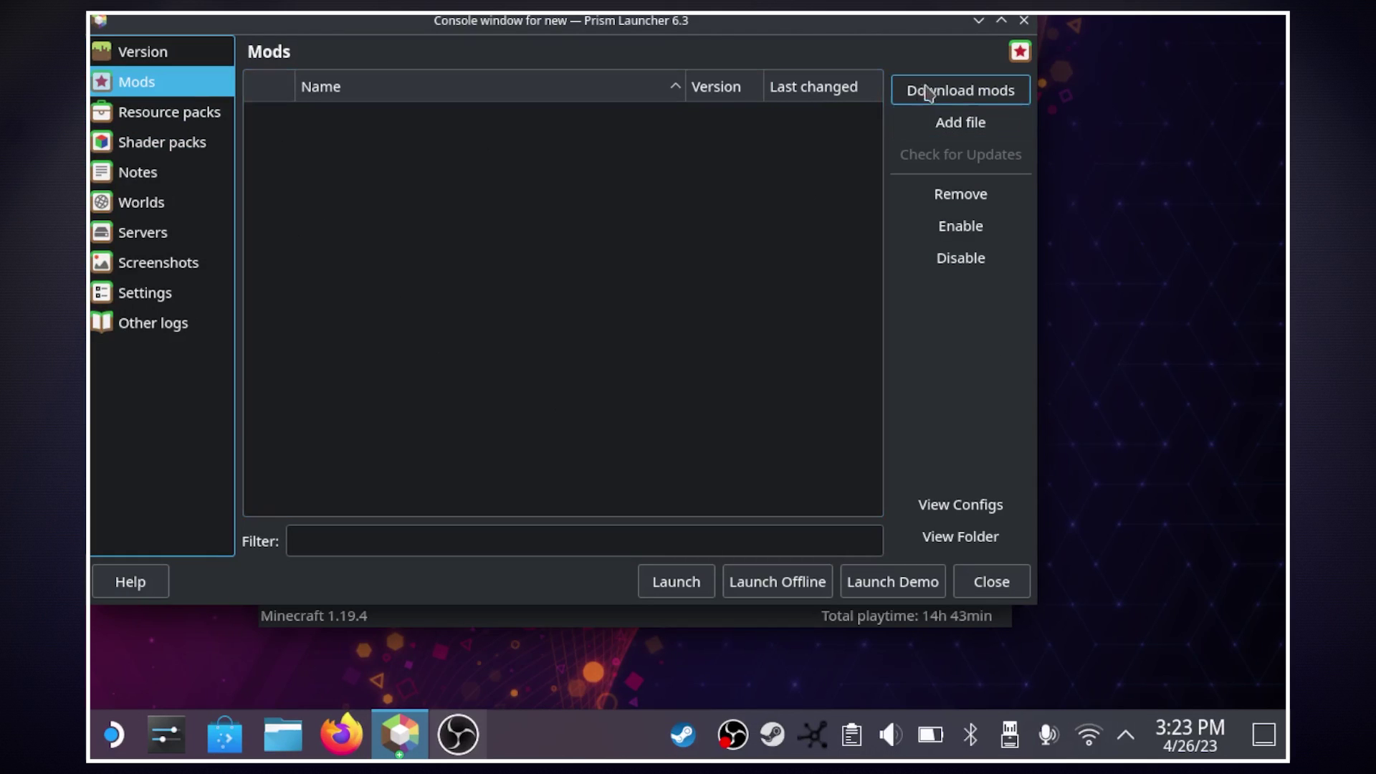
pyautogui.click(1012, 100)
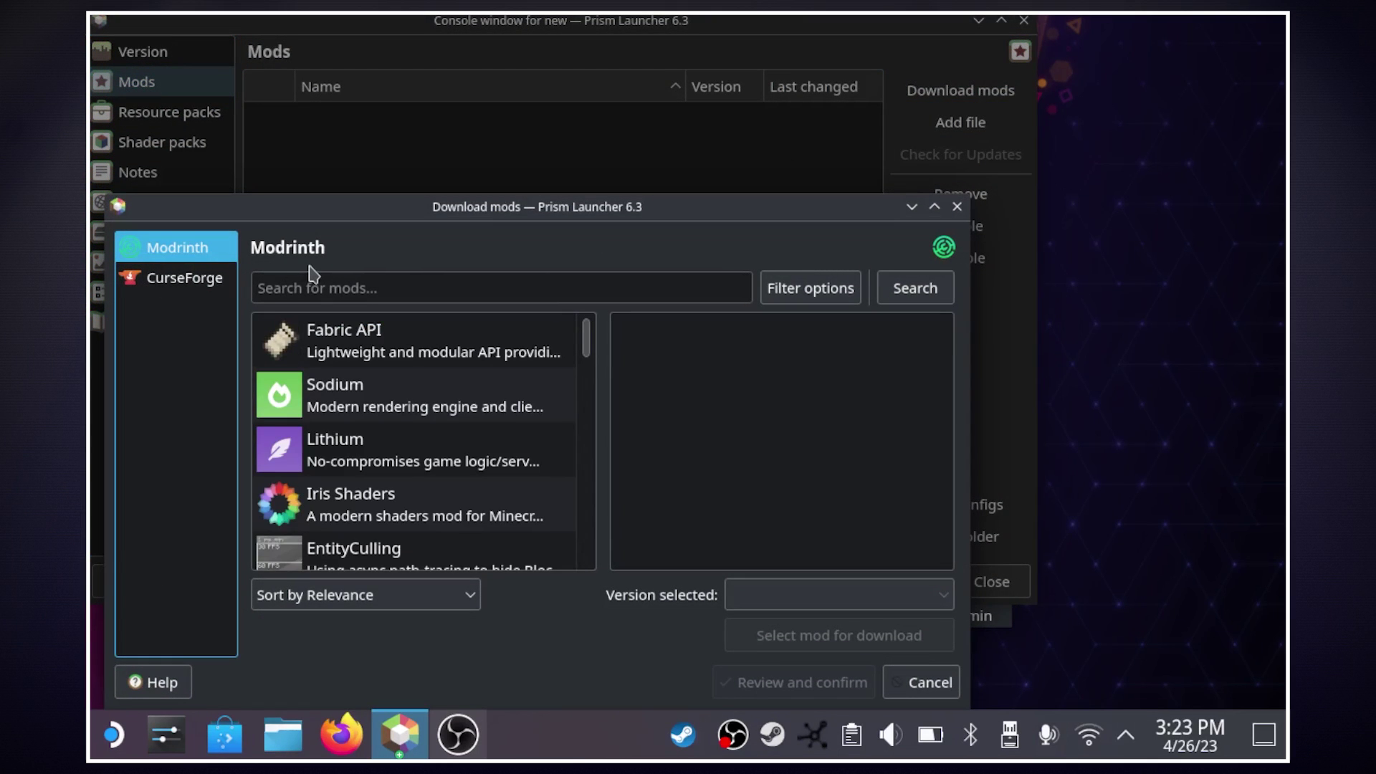
pyautogui.click(349, 349)
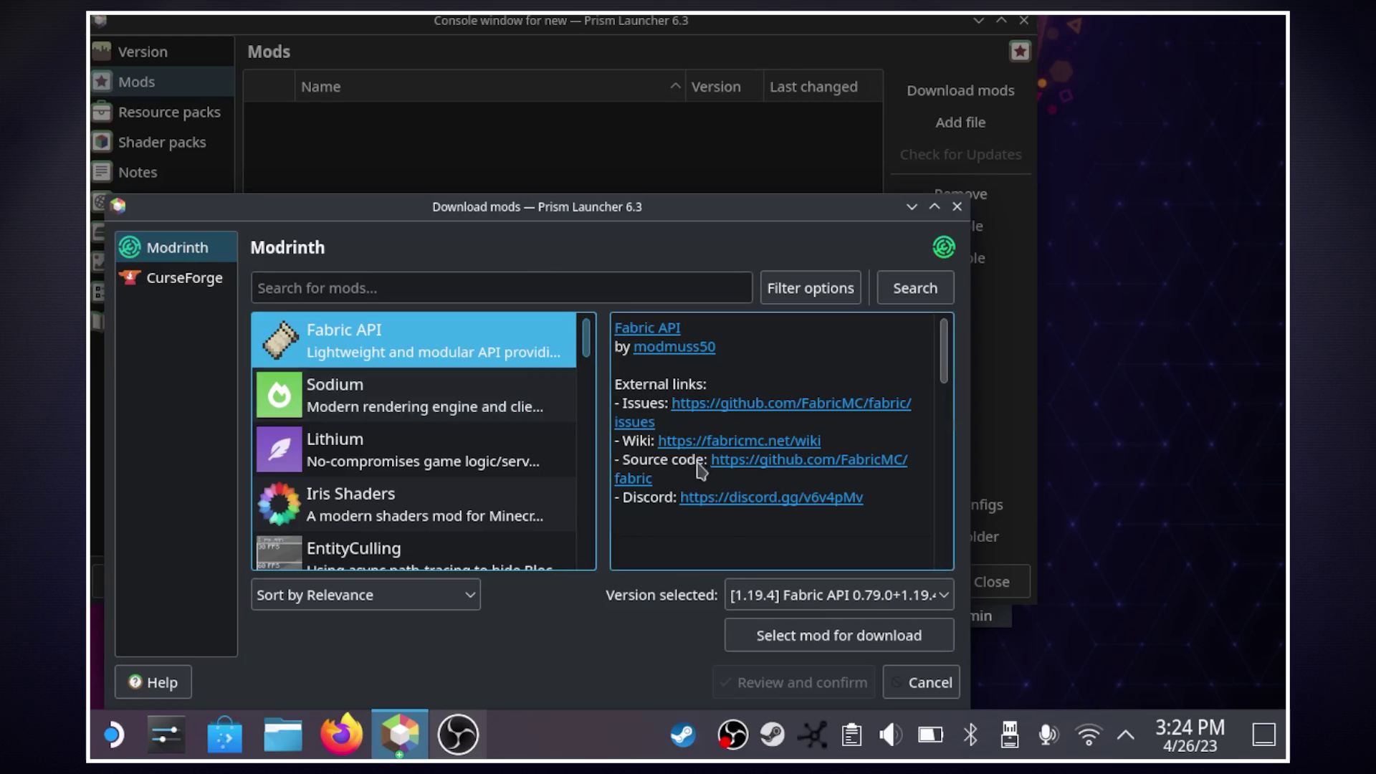
pyautogui.click(741, 602)
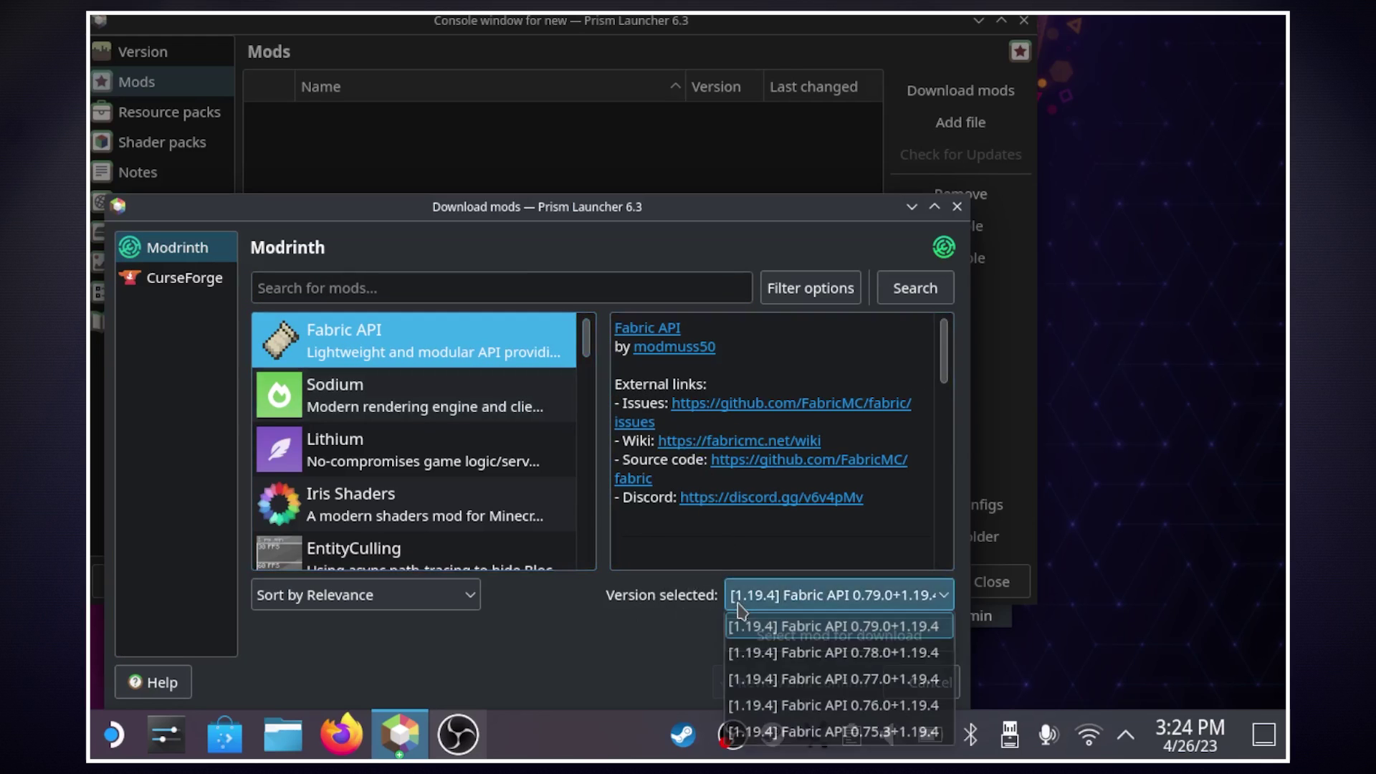
pyautogui.click(689, 625)
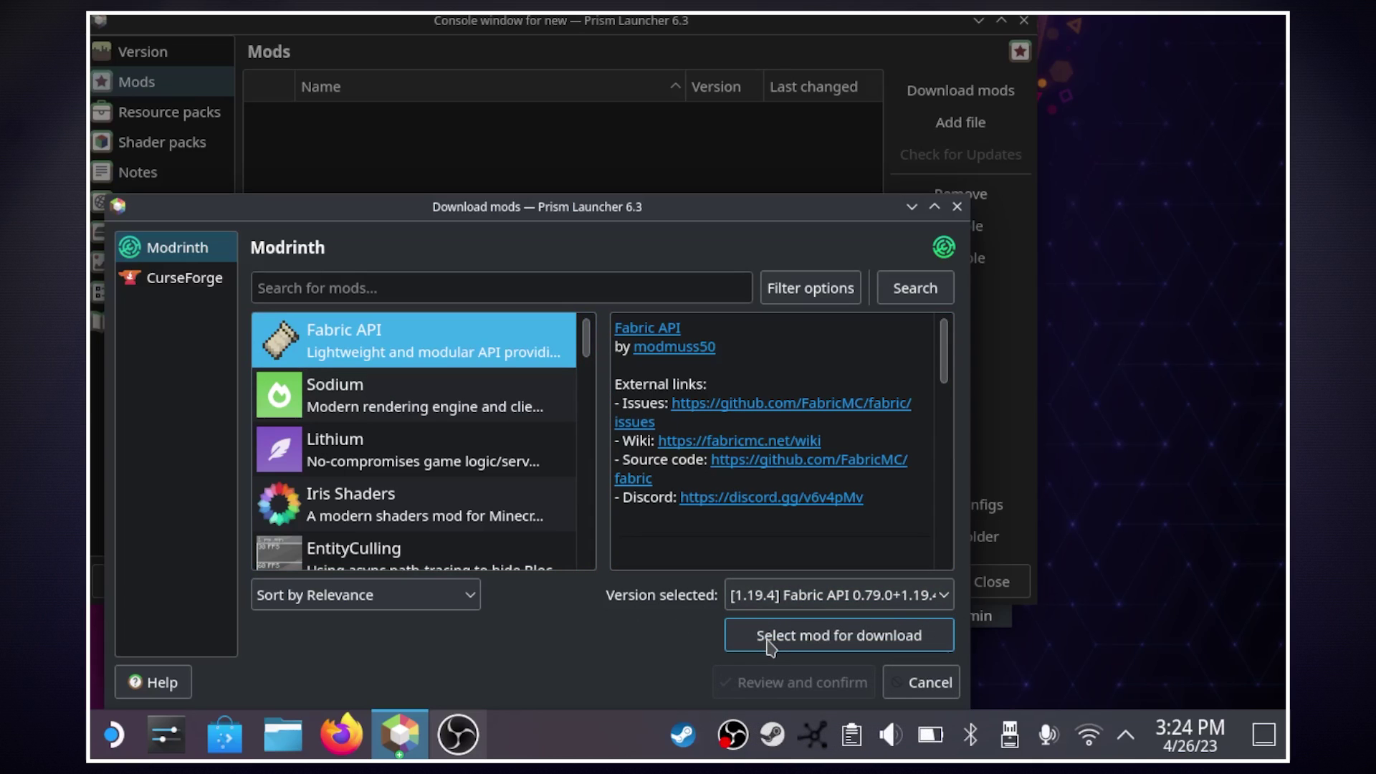
pyautogui.click(769, 644)
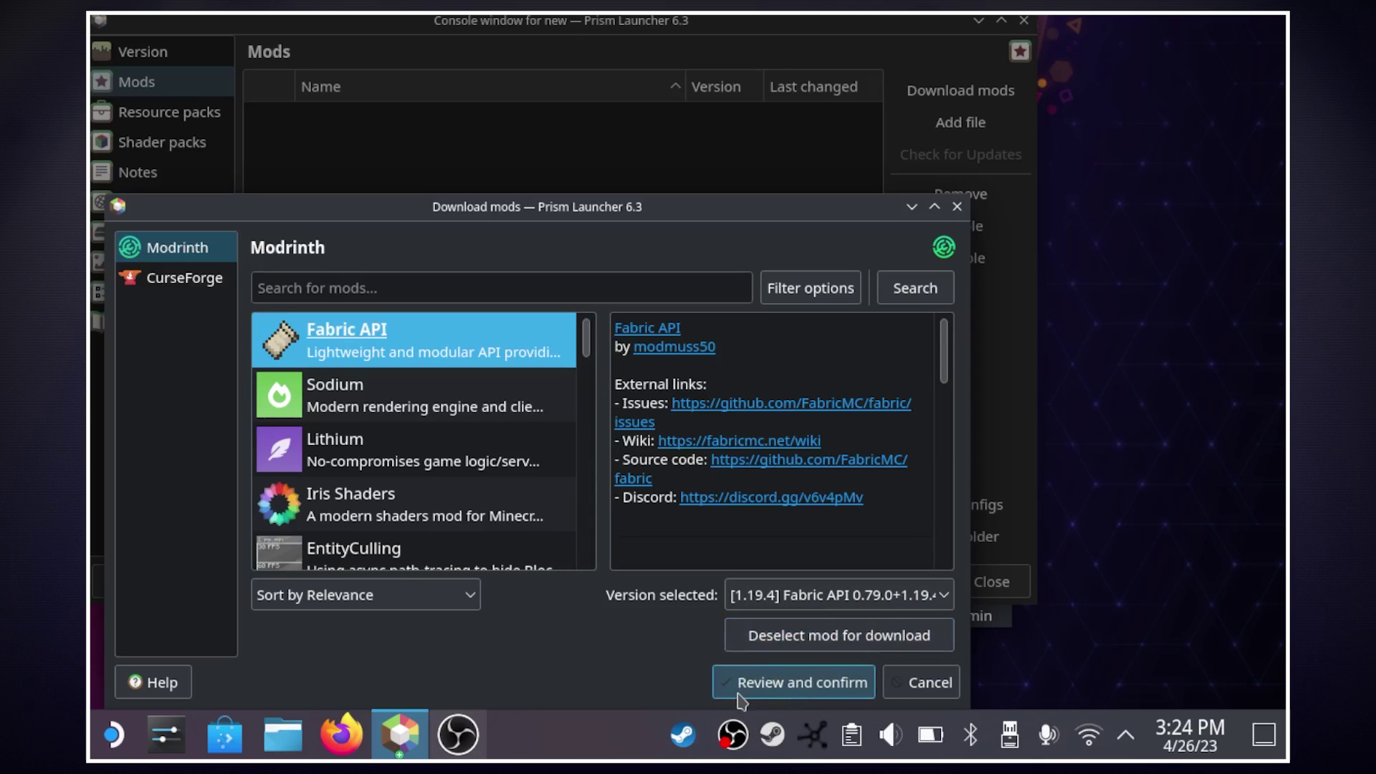
pyautogui.click(820, 692)
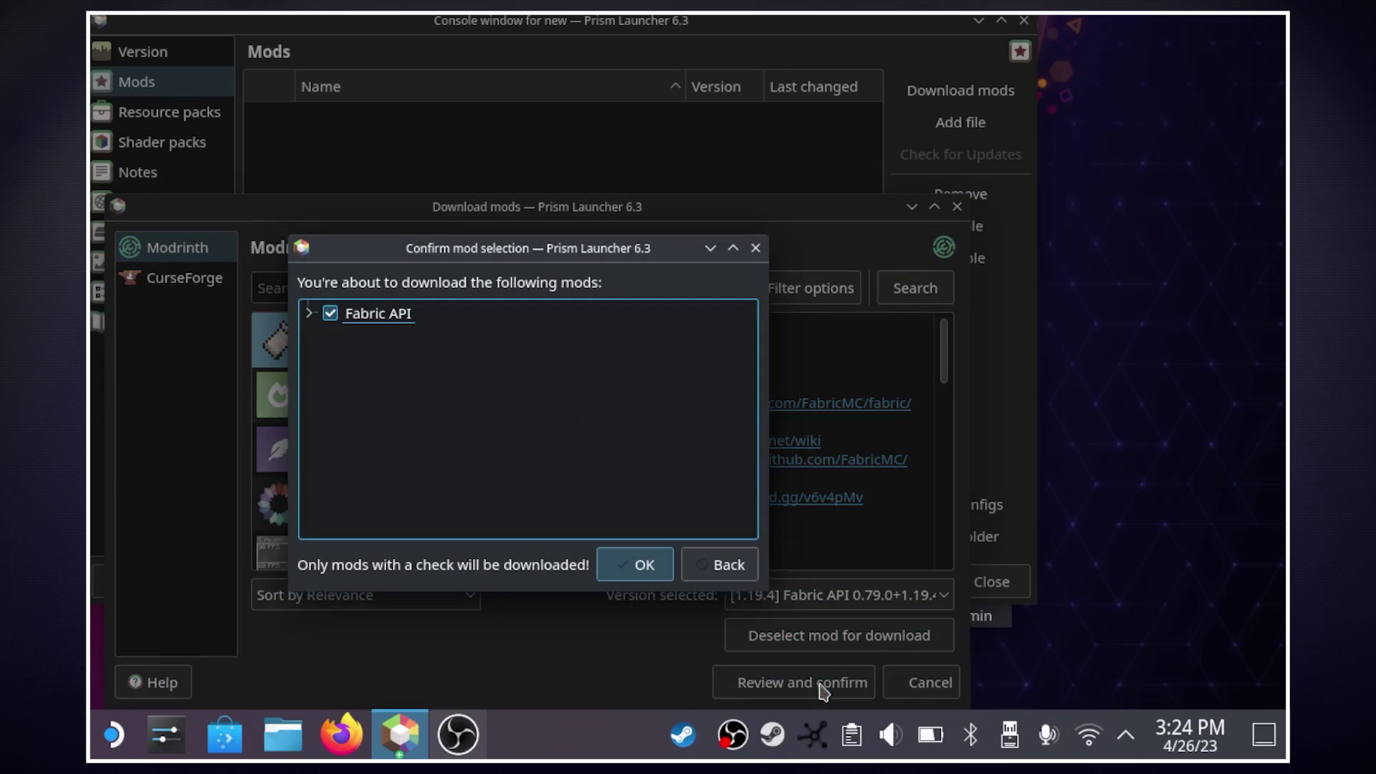
pyautogui.click(634, 566)
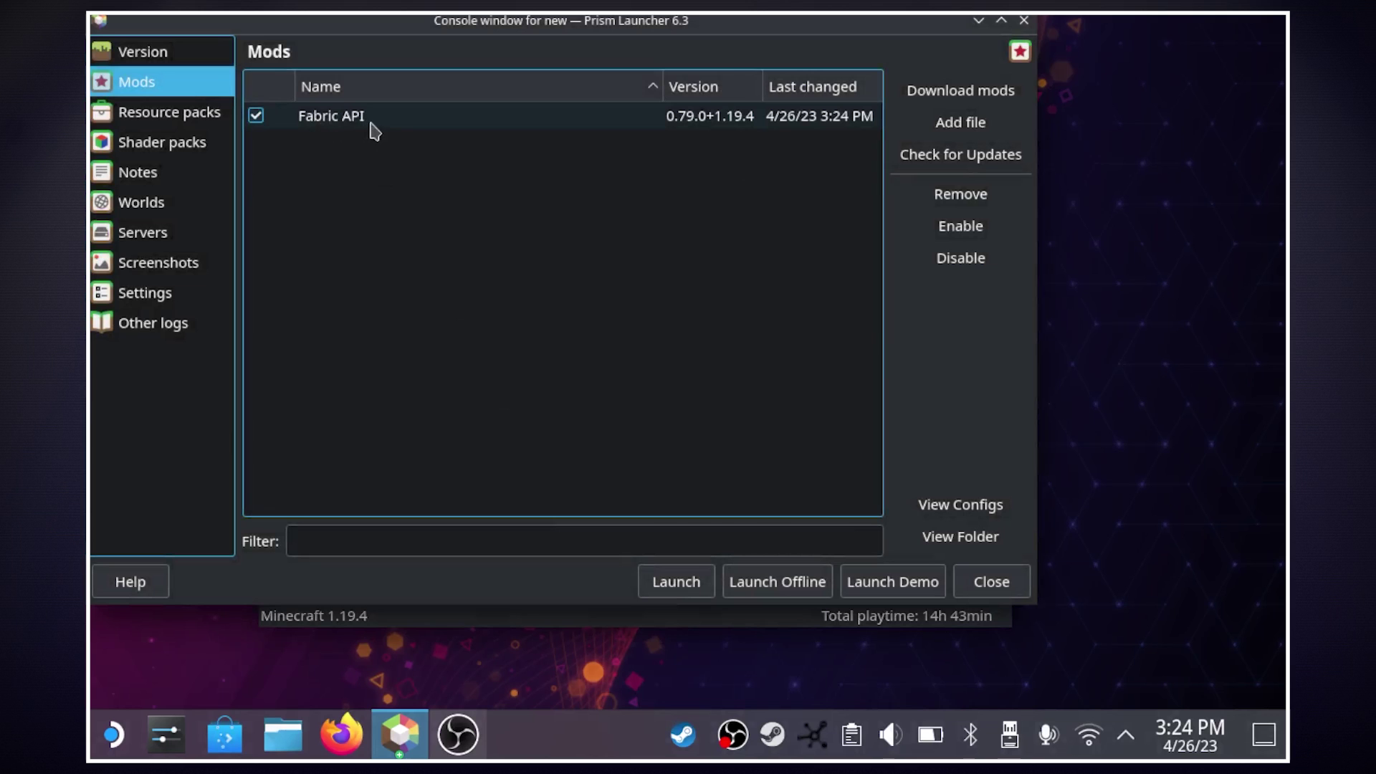
# - Download the MidnightControls mod, version 1.8.1 for 1.19.4, from Modrinth into the instance's mods and close the instance window
pyautogui.click(948, 93)
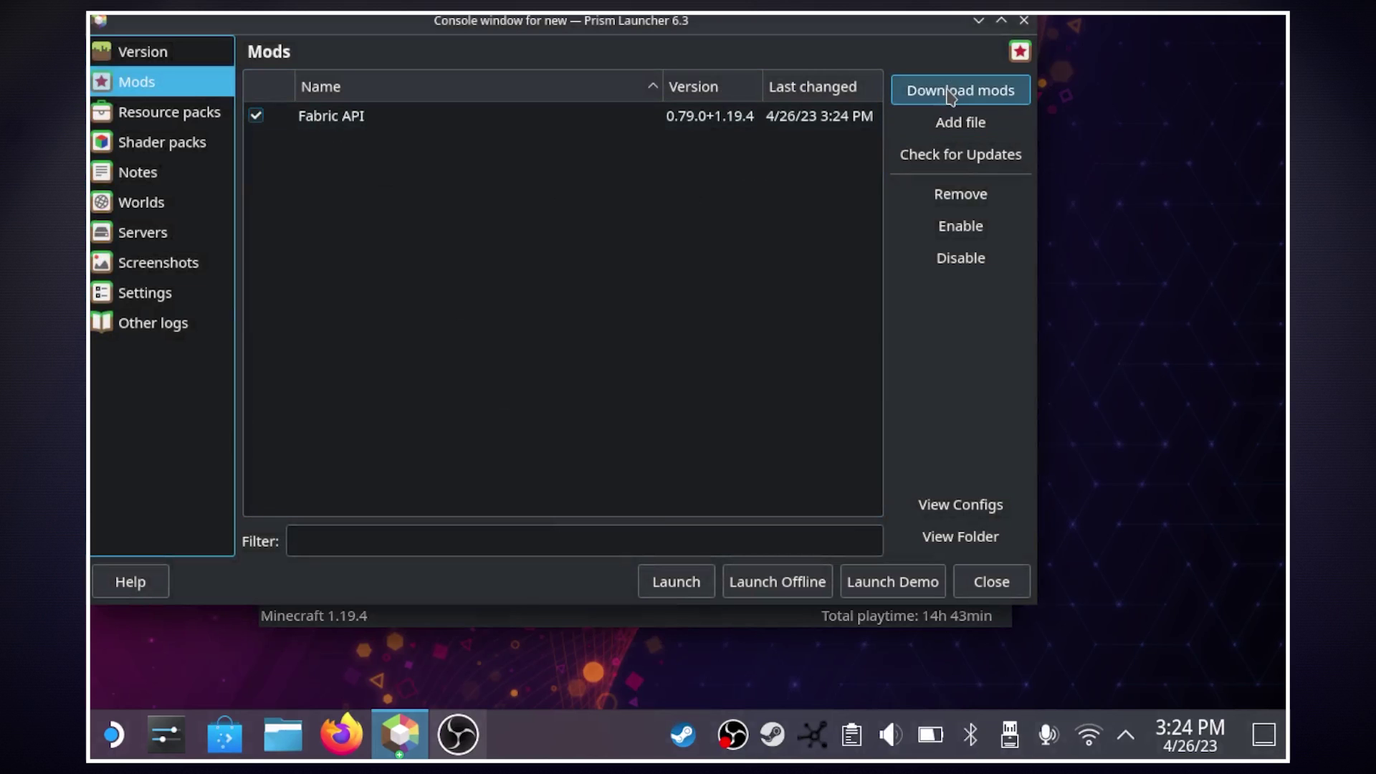
pyautogui.click(468, 285)
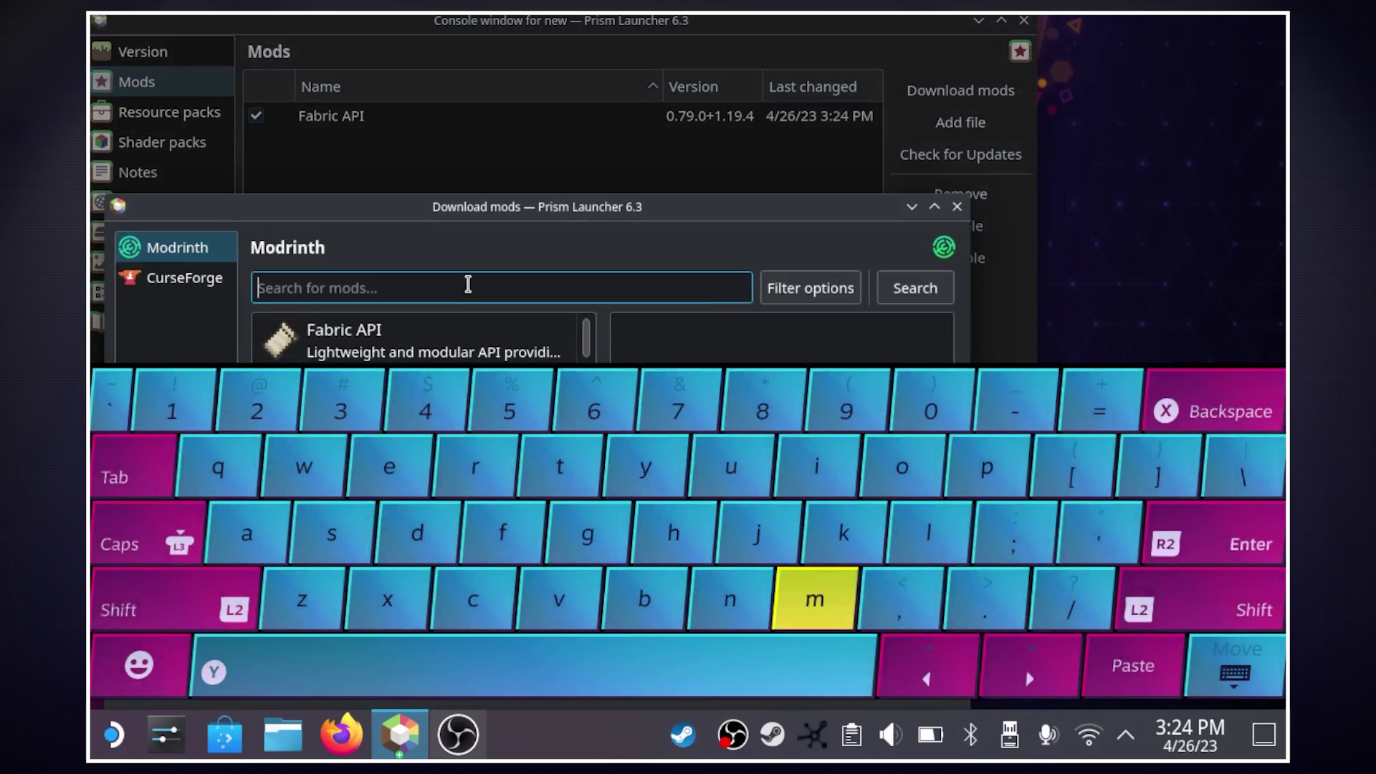
pyautogui.write('mi')
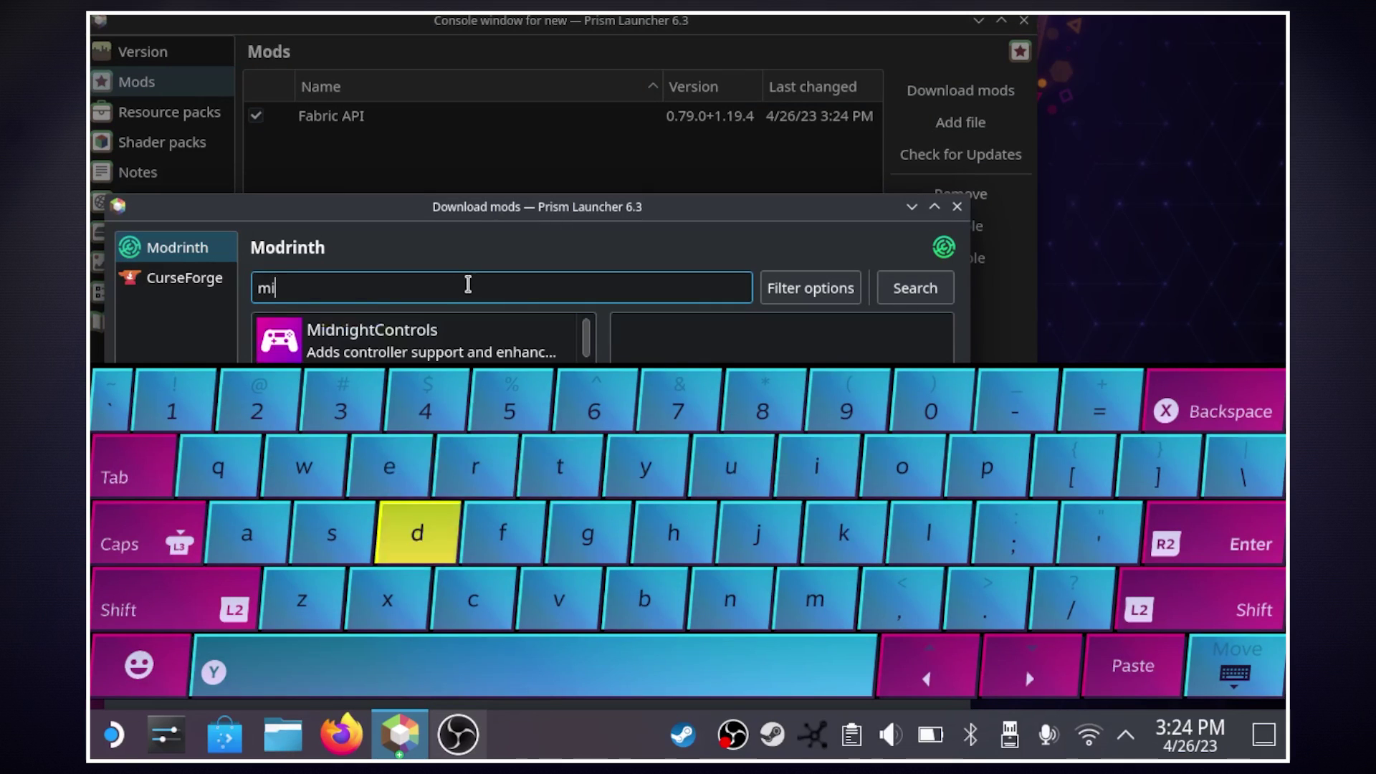
pyautogui.write('d')
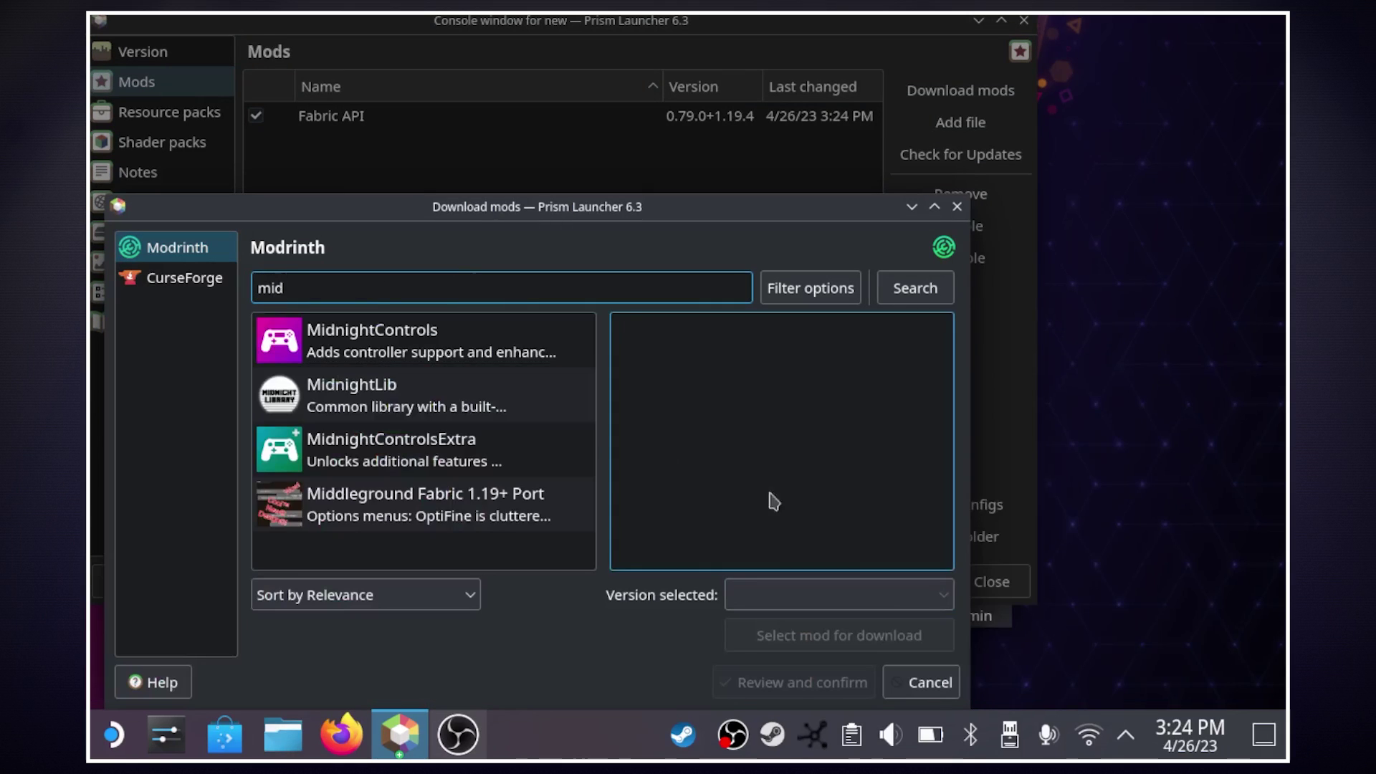
pyautogui.click(348, 370)
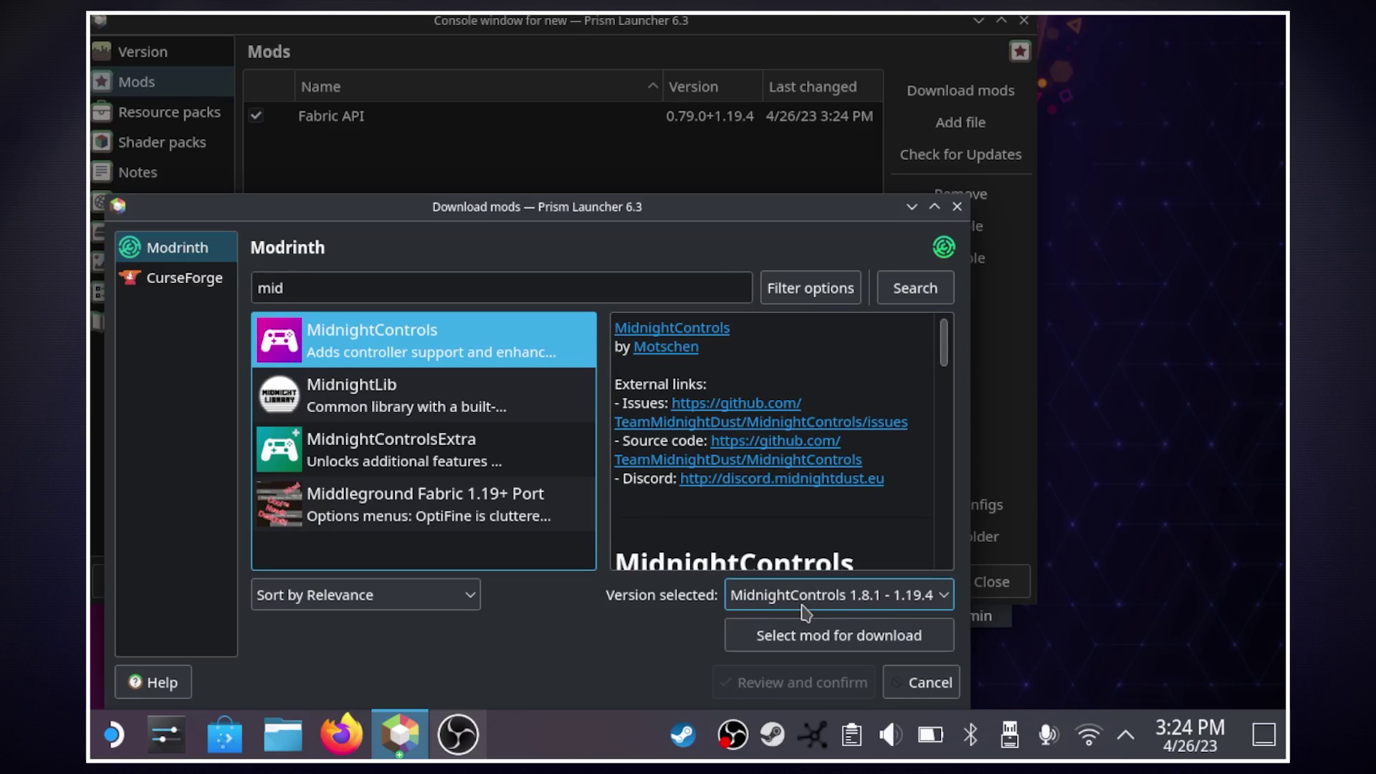
pyautogui.click(792, 649)
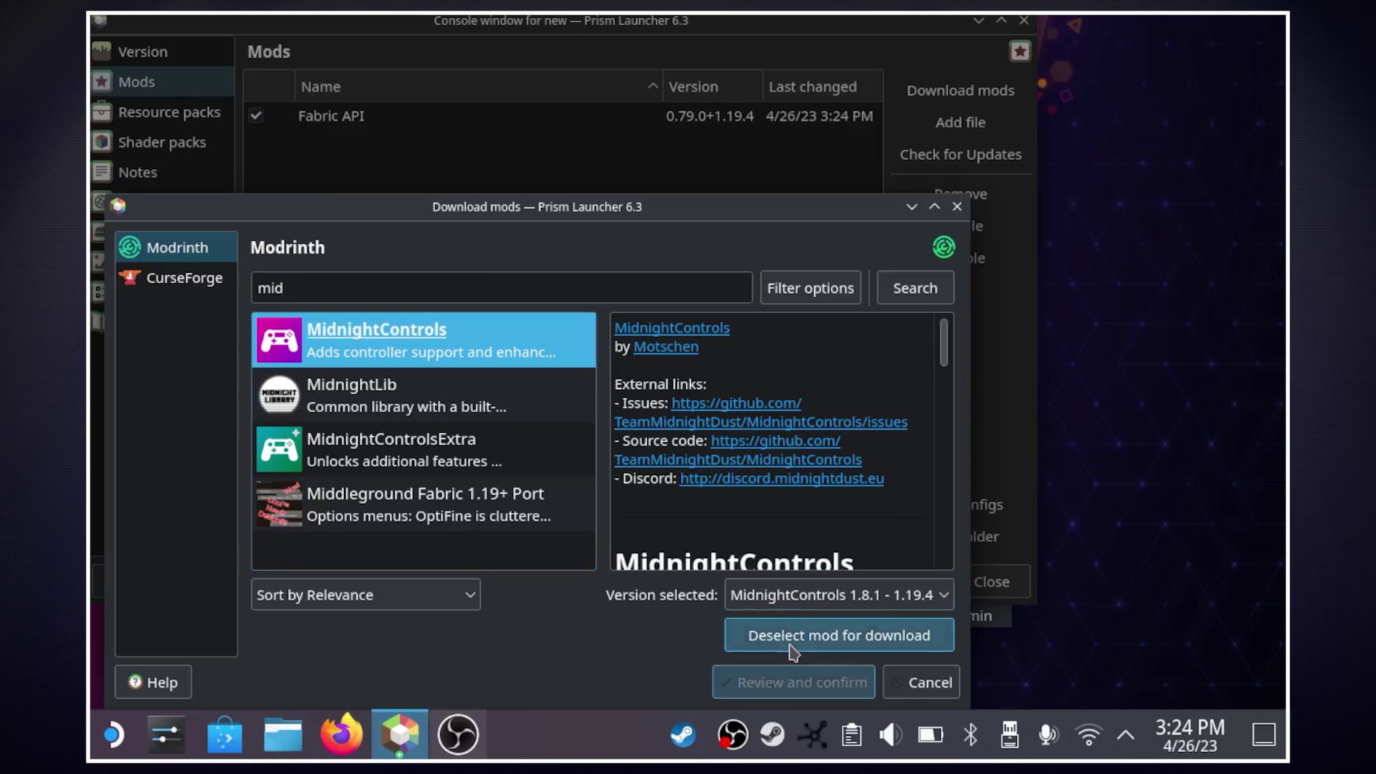
pyautogui.click(849, 701)
pyautogui.click(639, 566)
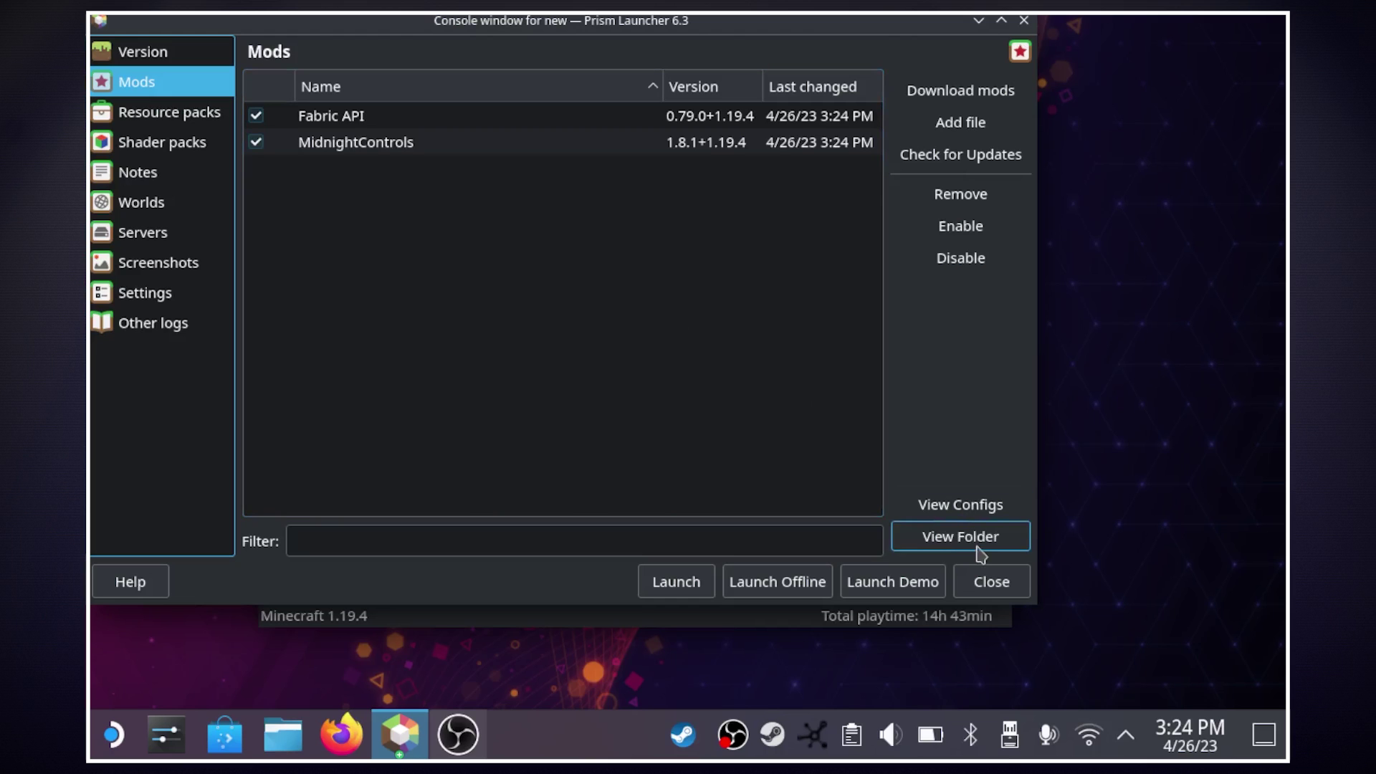
pyautogui.click(994, 587)
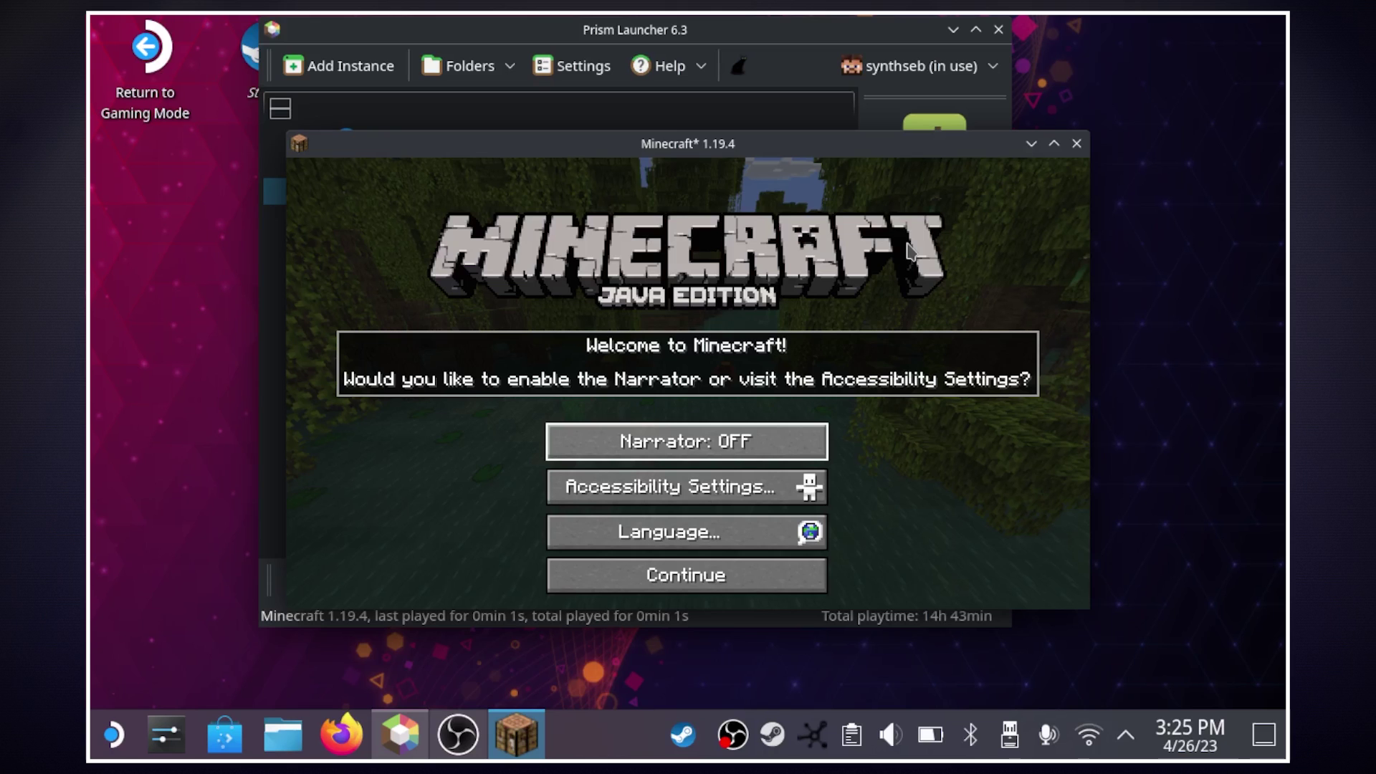
# - Continue past Minecraft's welcome screen and activate the midnightcontrols/legacy resource pack
pyautogui.click(710, 579)
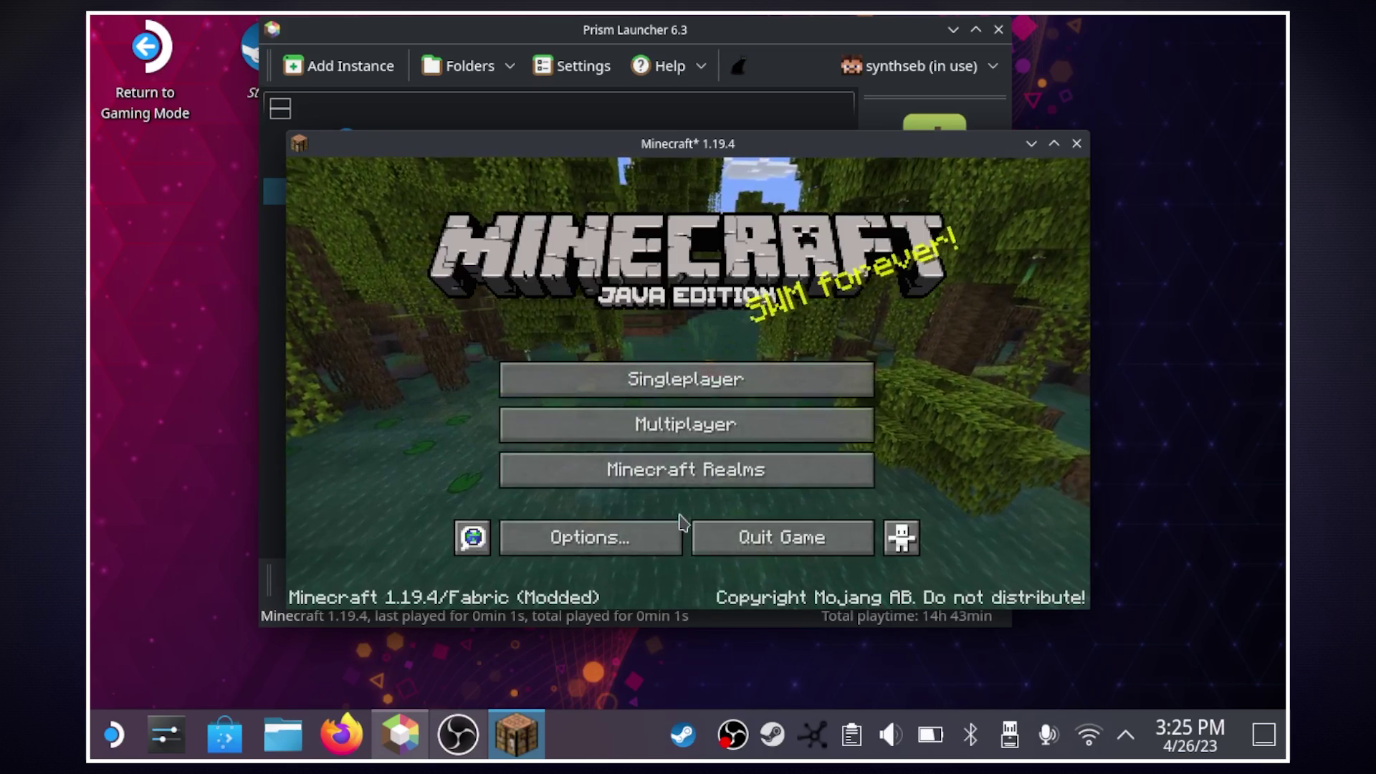
pyautogui.click(593, 538)
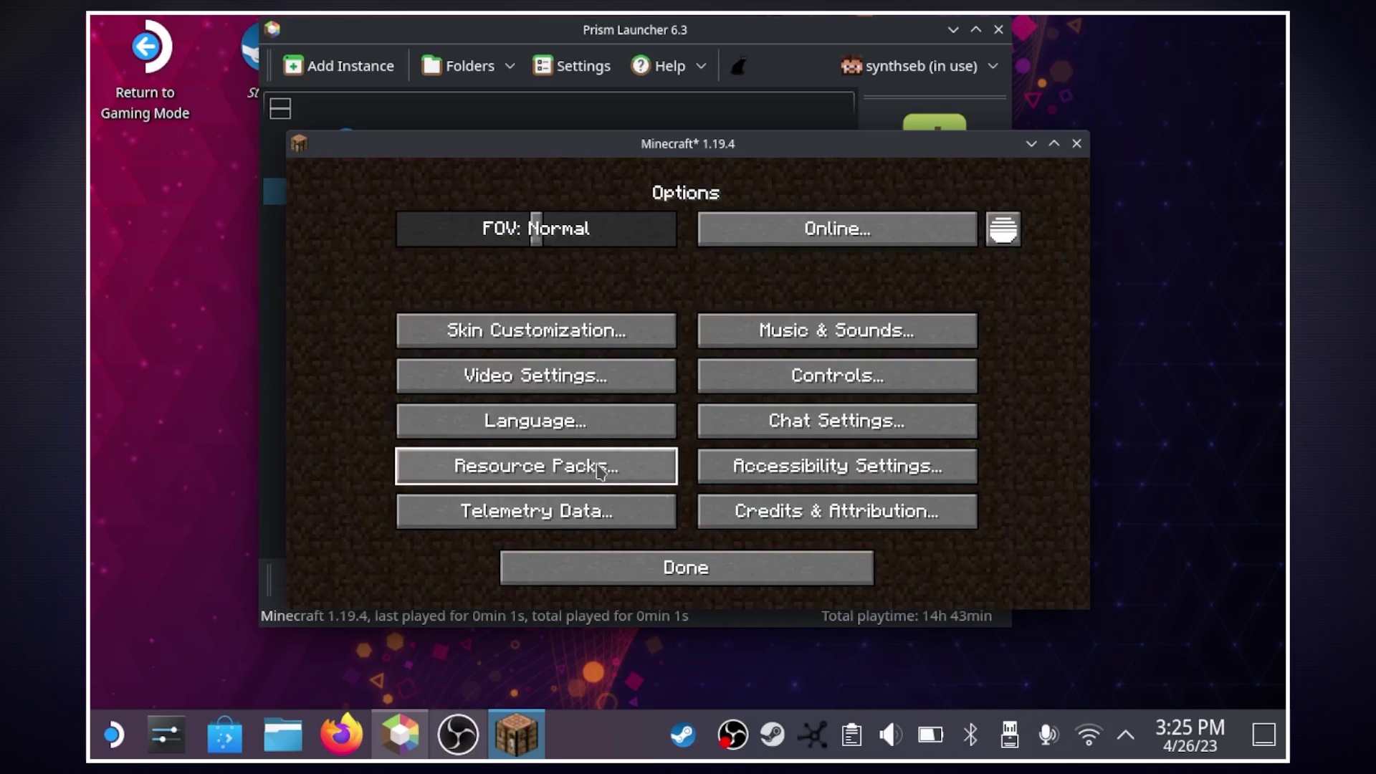
pyautogui.click(530, 473)
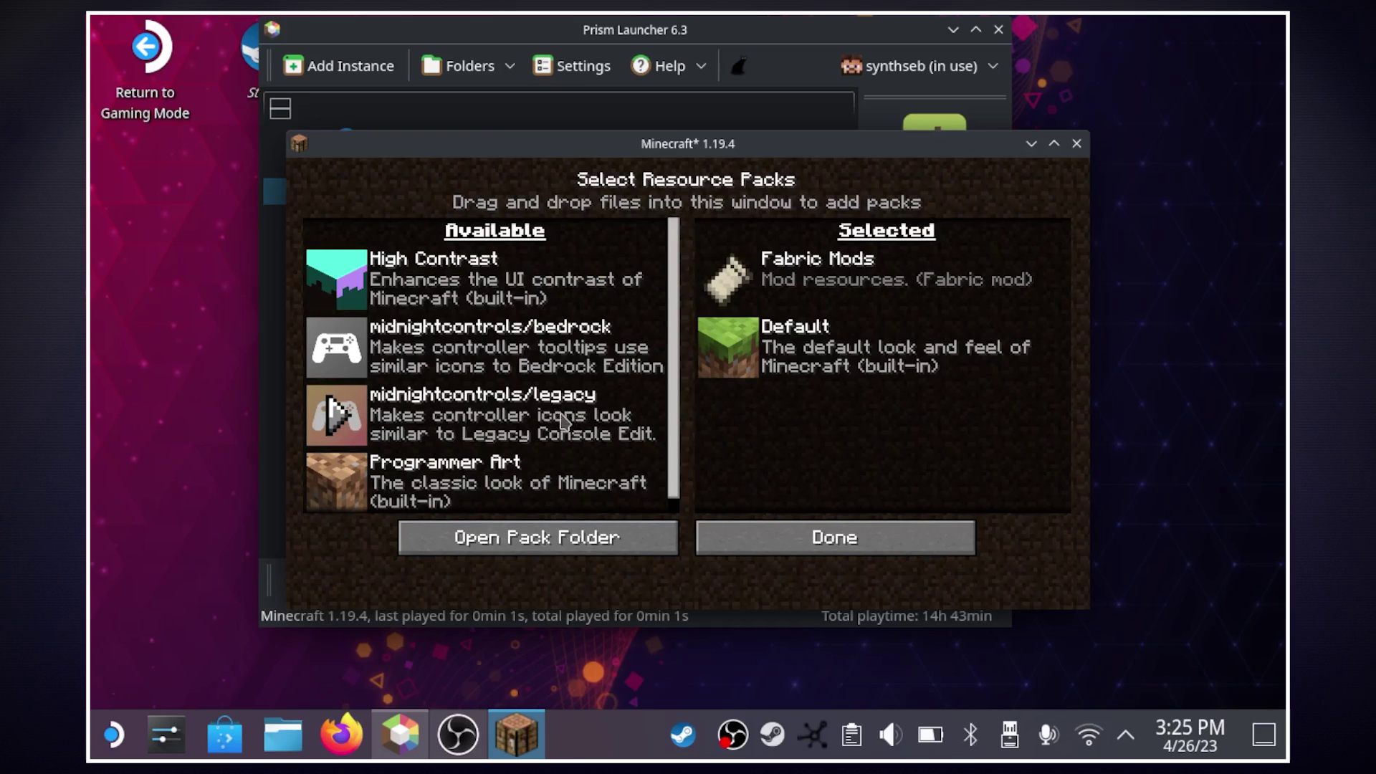
pyautogui.click(341, 420)
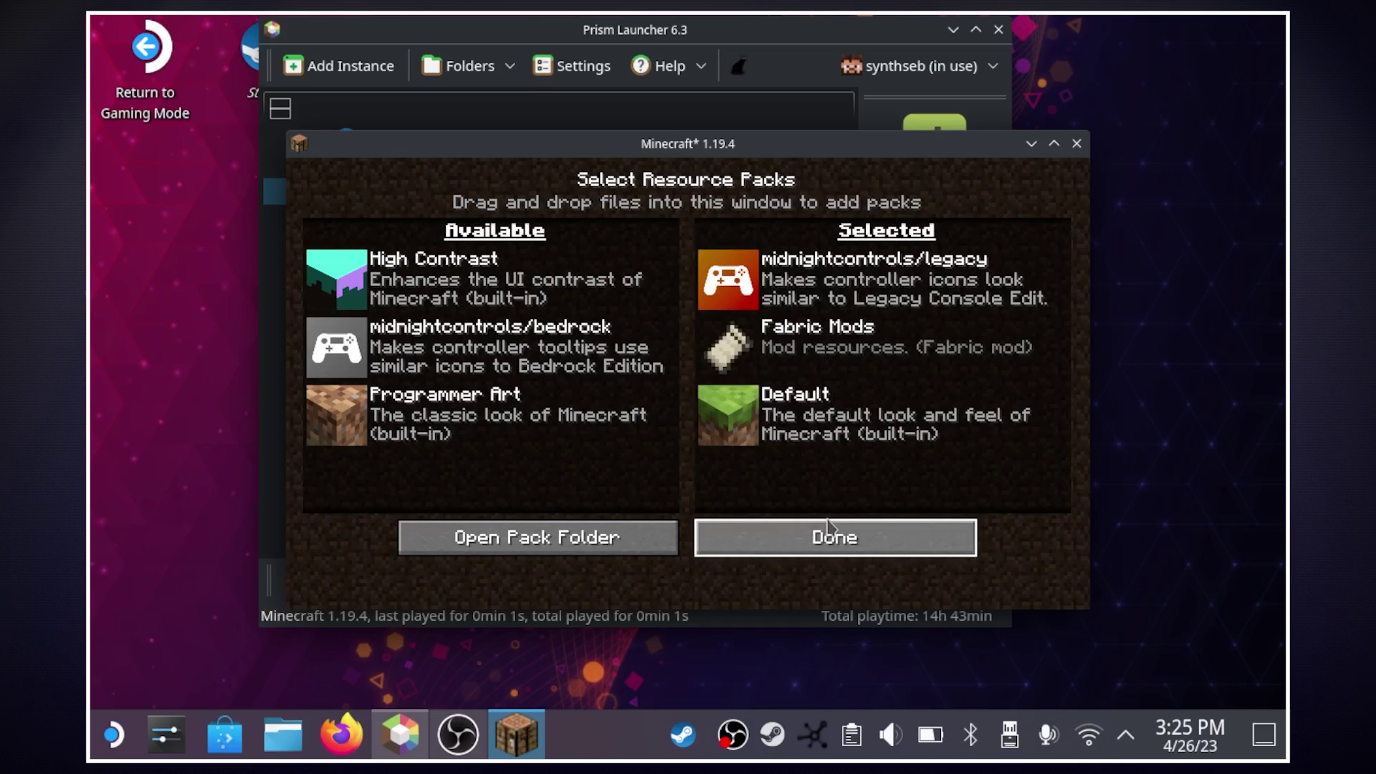
pyautogui.click(816, 549)
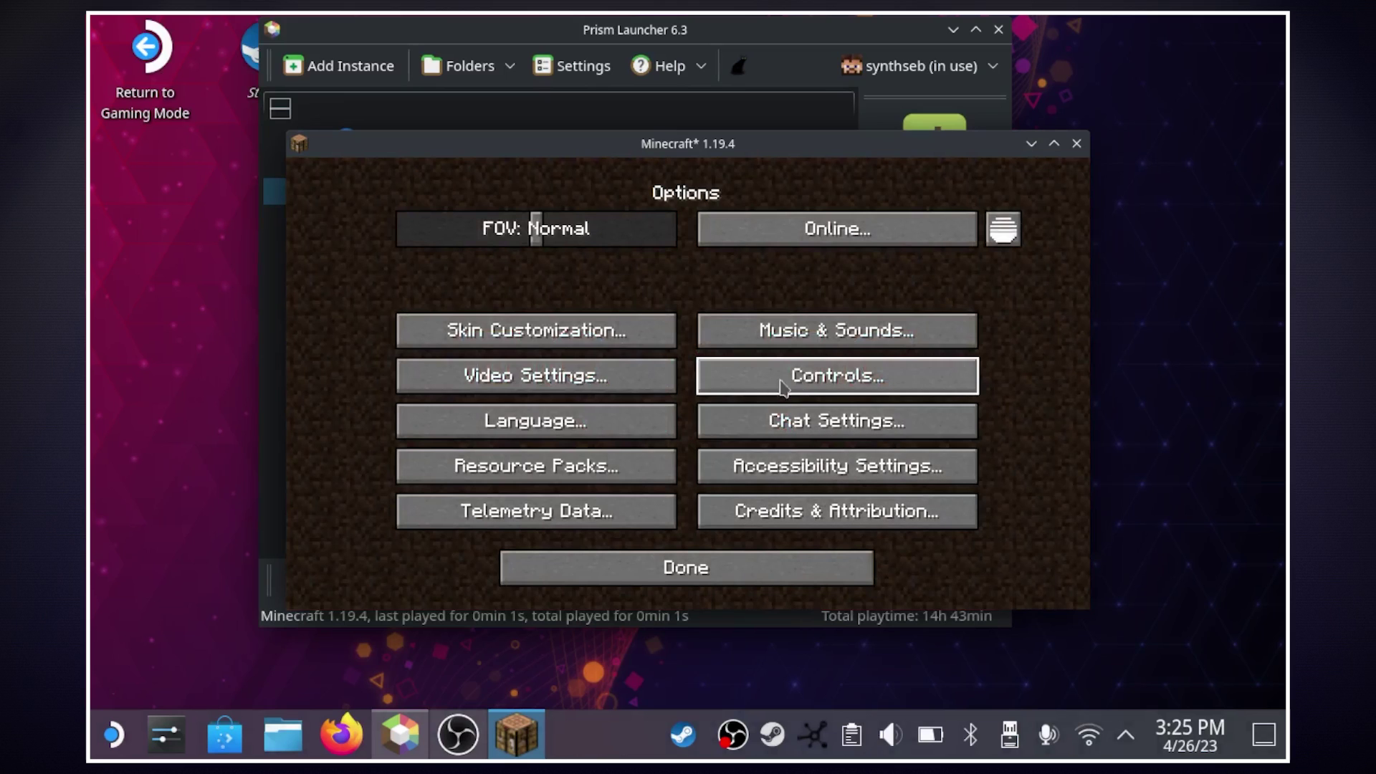
# - Set the controller type to Steam Deck in the visual settings of the MidnightControls Advanced Config, and leave the options
pyautogui.click(1003, 229)
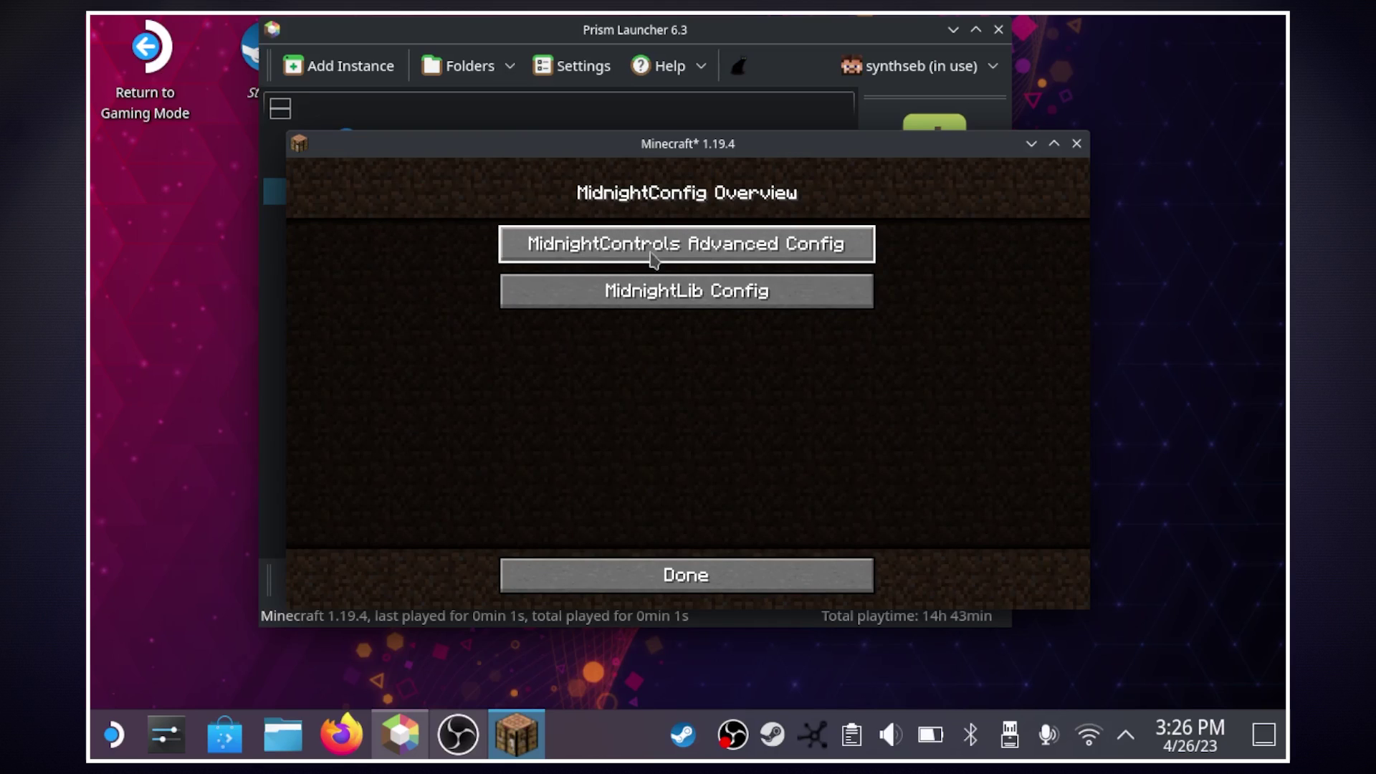
pyautogui.click(738, 261)
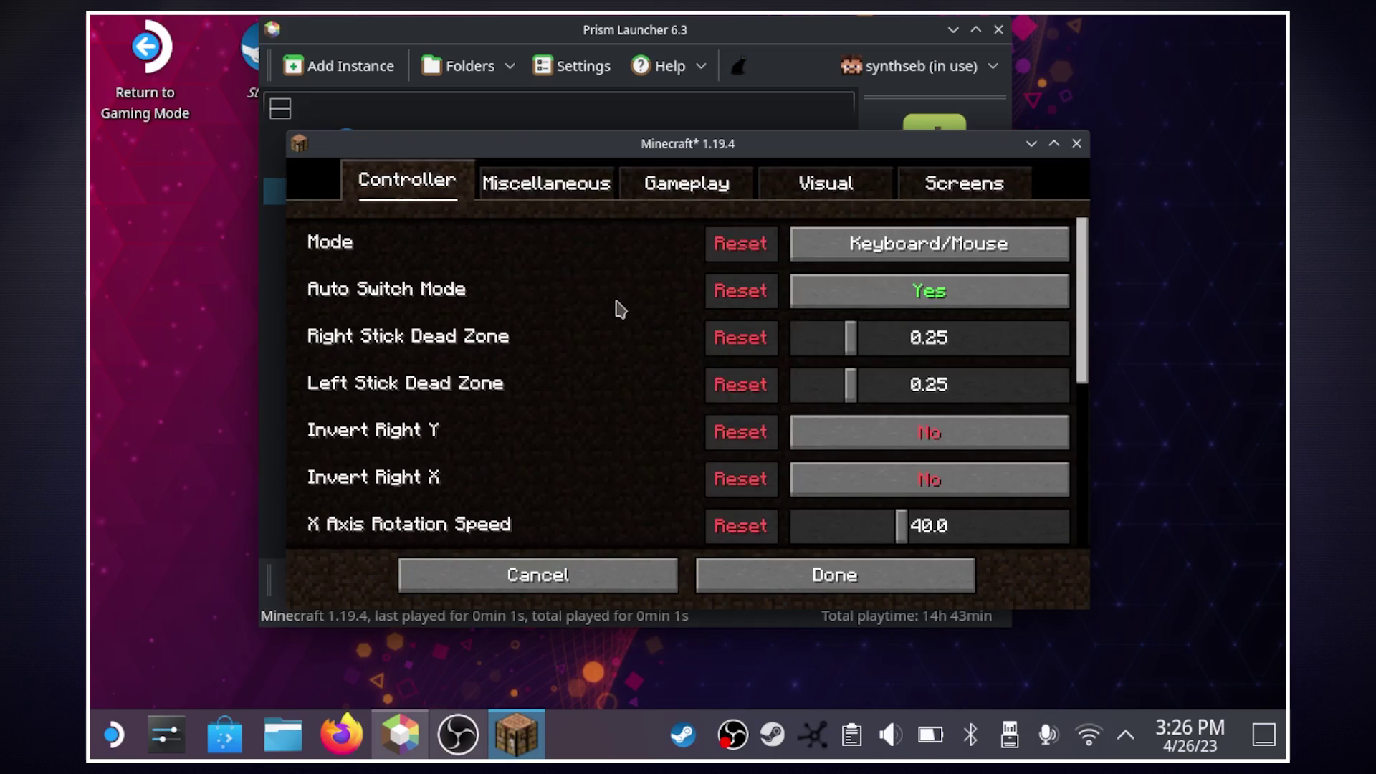
pyautogui.click(794, 192)
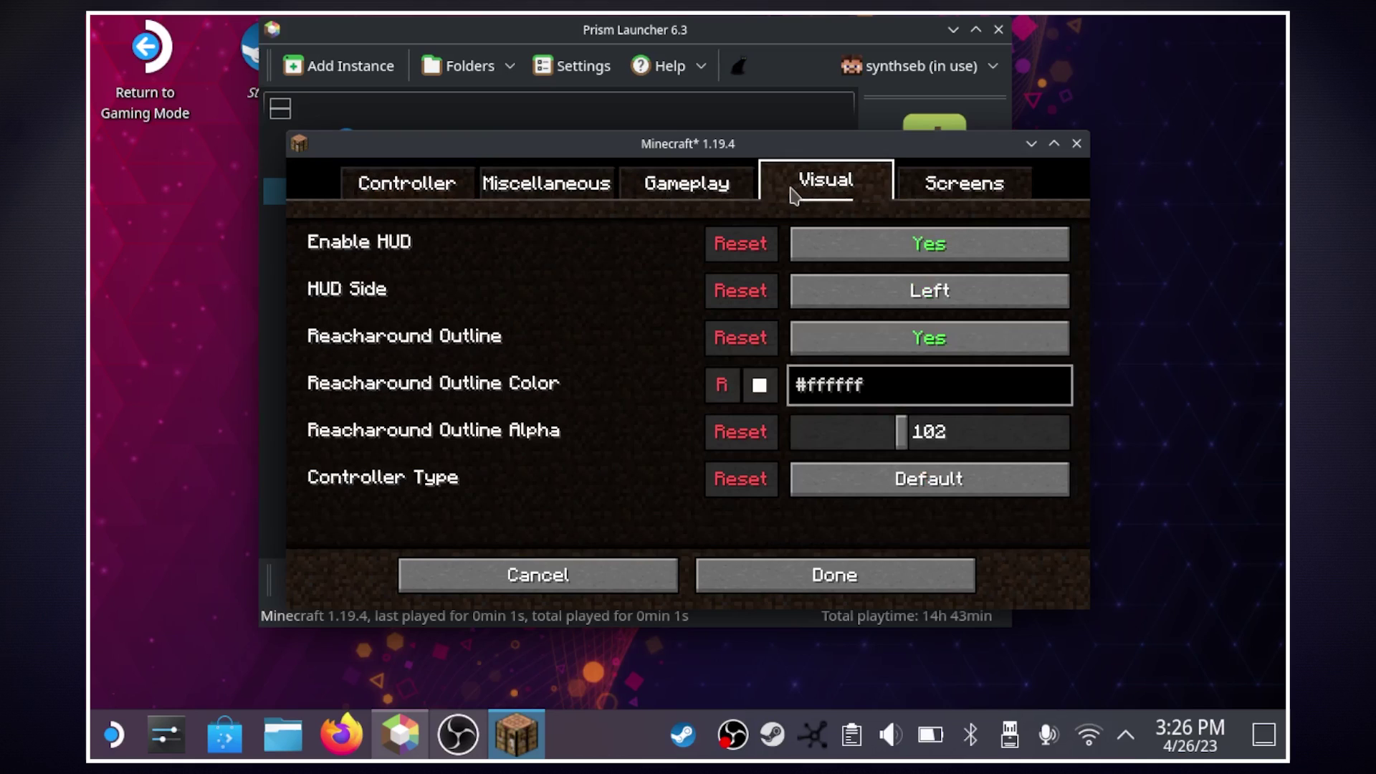
pyautogui.click(860, 493)
pyautogui.click(856, 493)
pyautogui.click(857, 493)
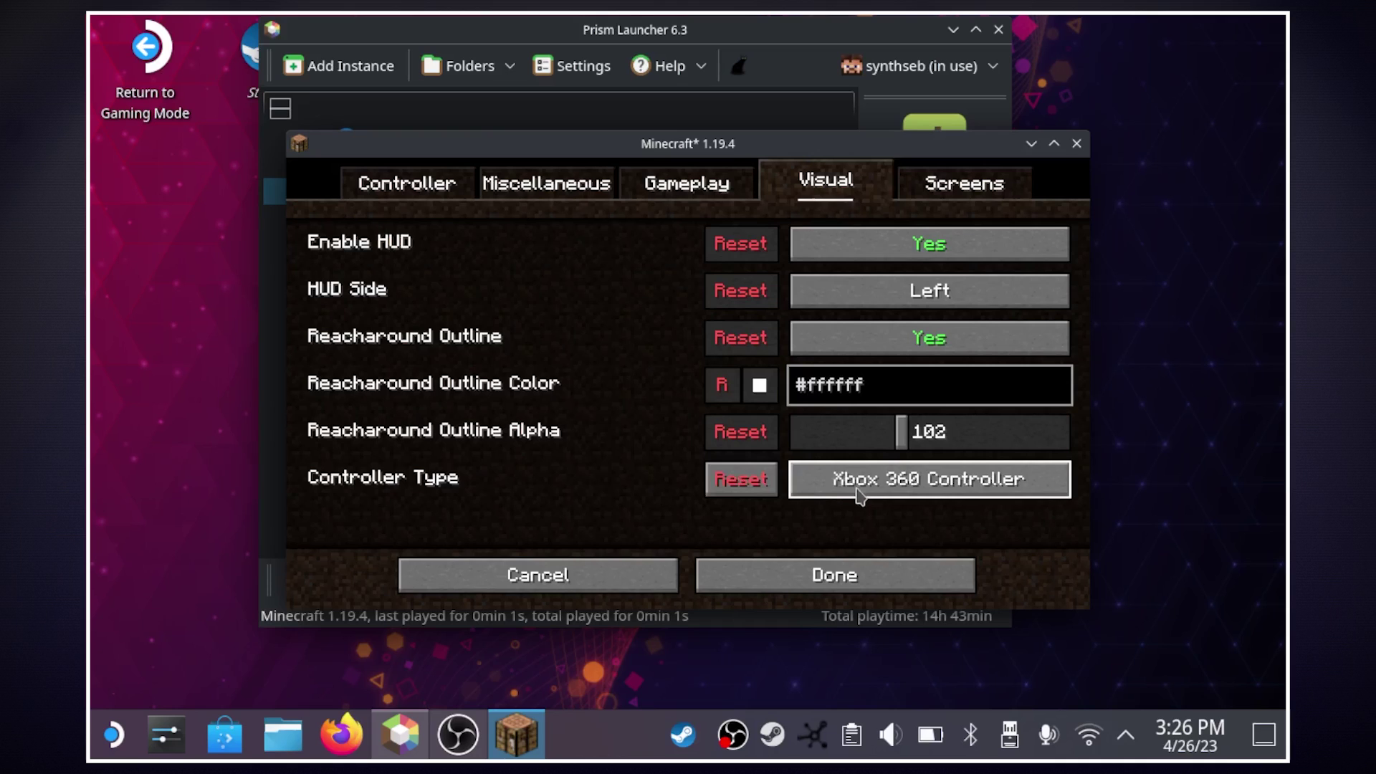
pyautogui.click(858, 493)
pyautogui.click(862, 494)
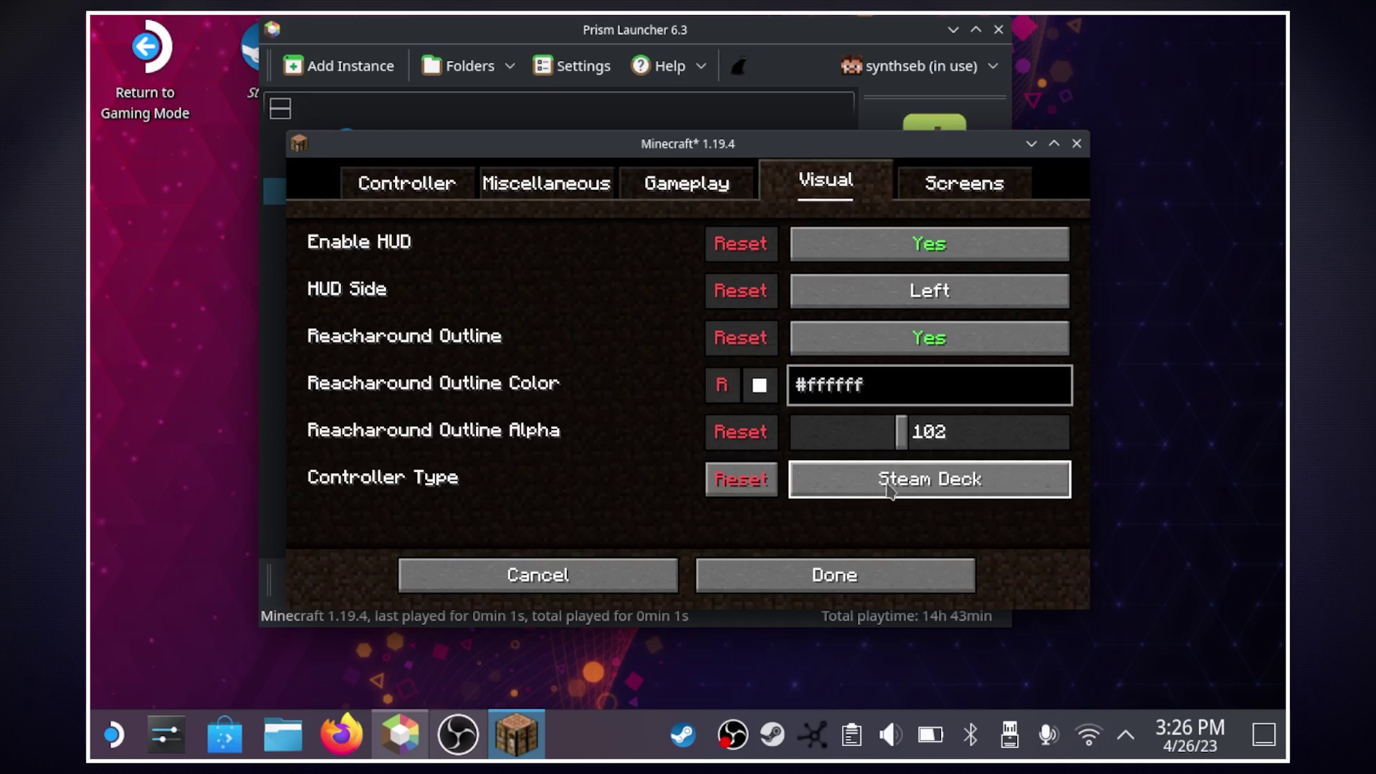
pyautogui.click(891, 573)
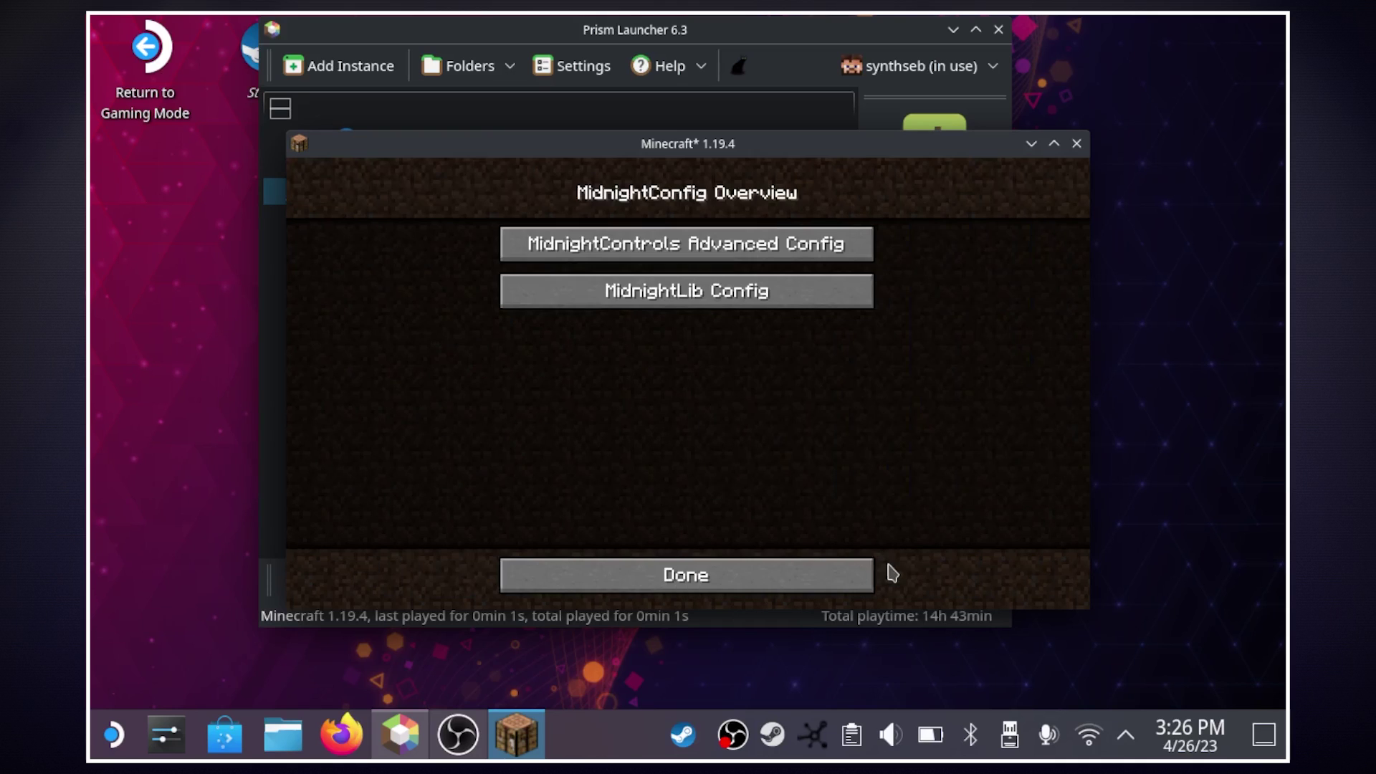
pyautogui.click(824, 573)
pyautogui.click(824, 571)
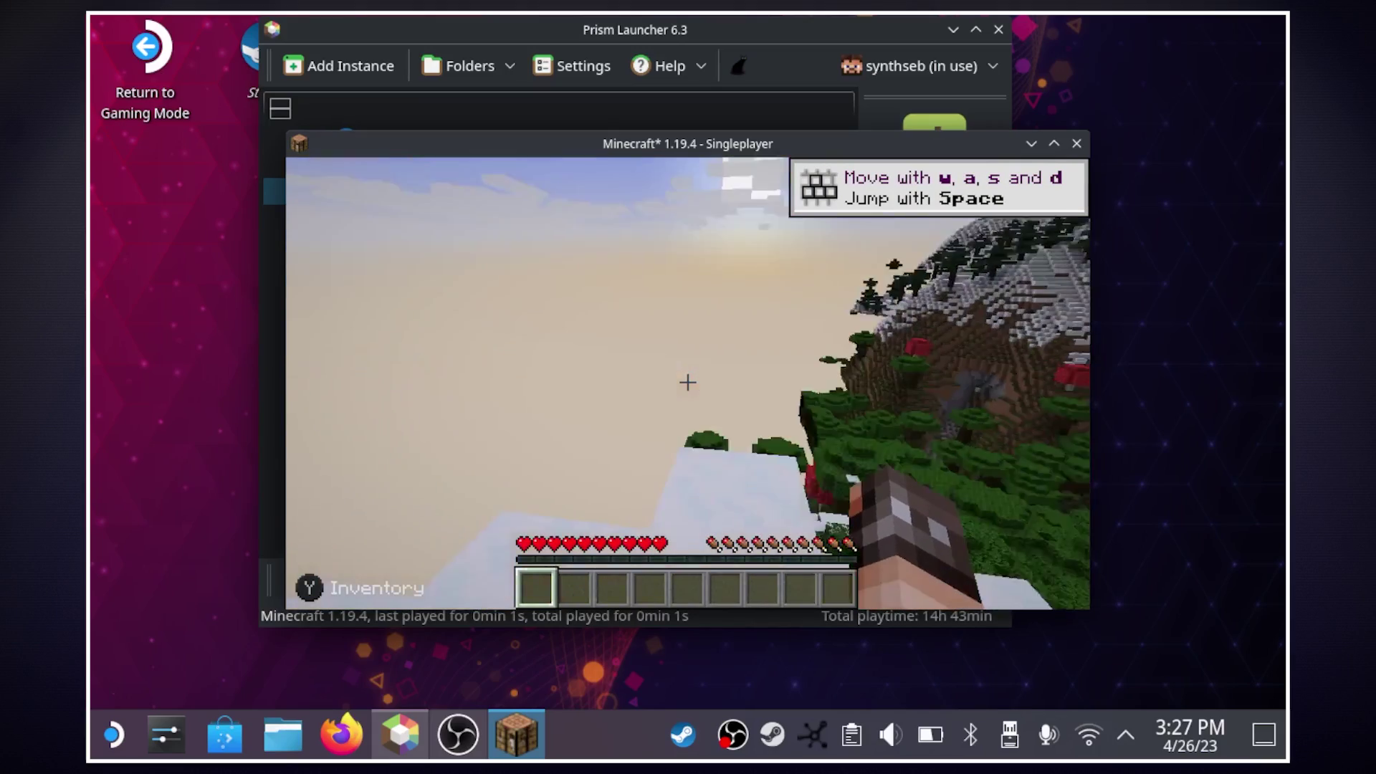
# - Walk along the snowy mountainside in the singleplayer world to try out the controls
pyautogui.press('w')
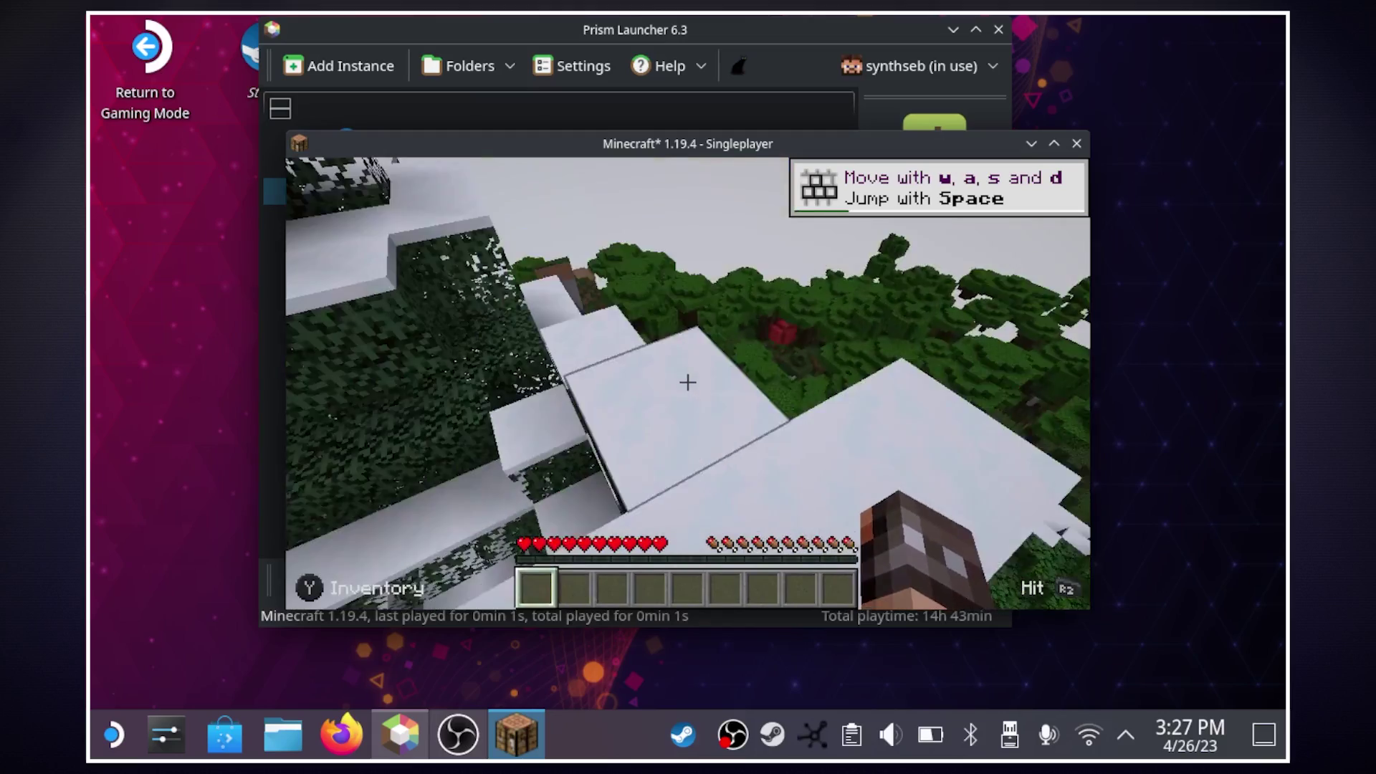
pyautogui.press('w')
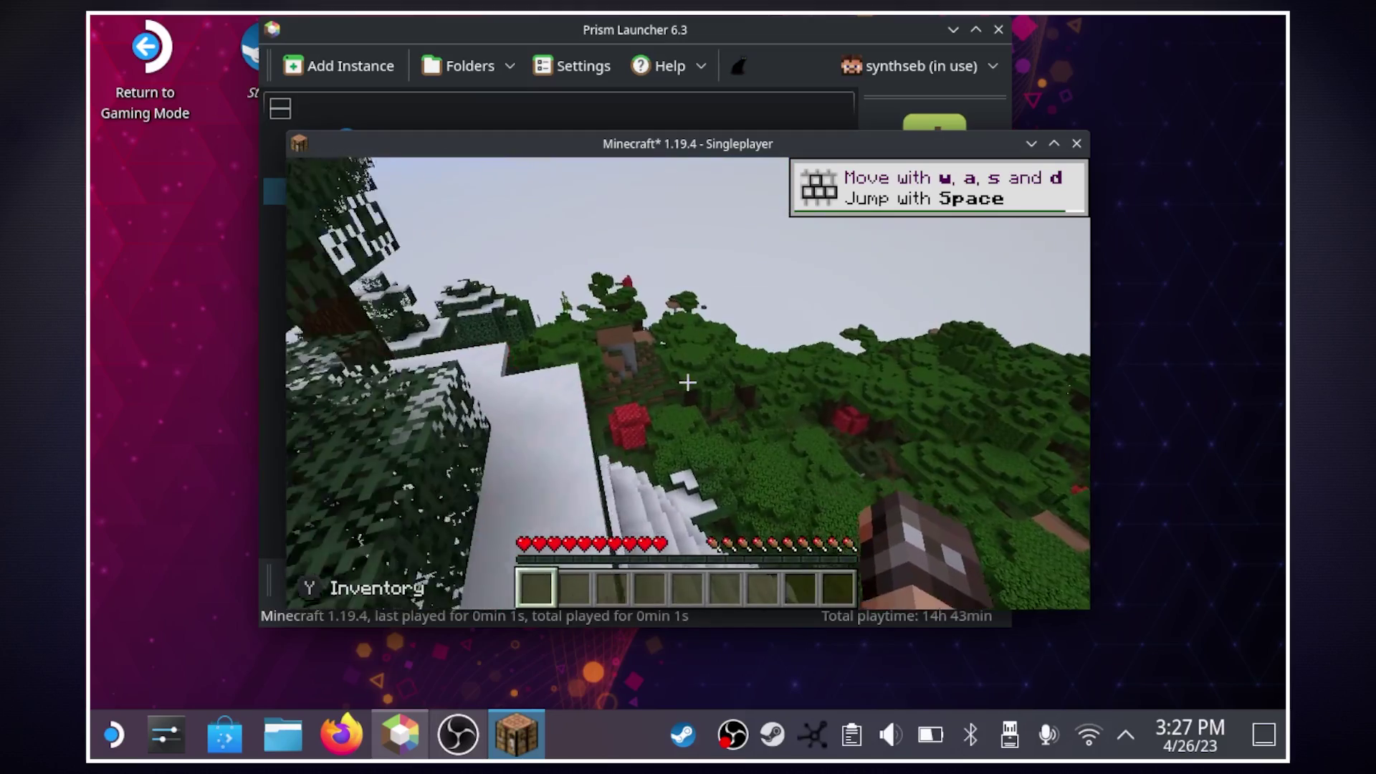
pyautogui.press('w')
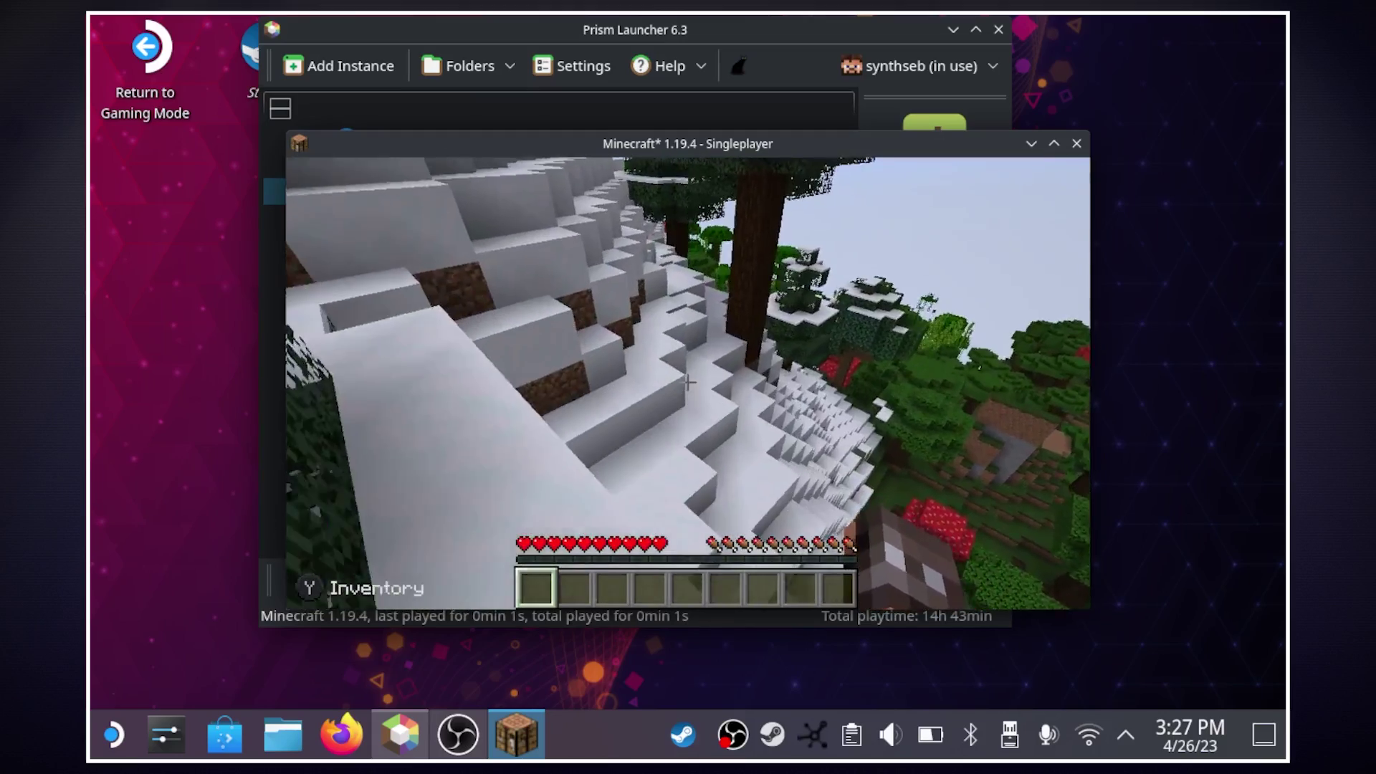
pyautogui.press('w')
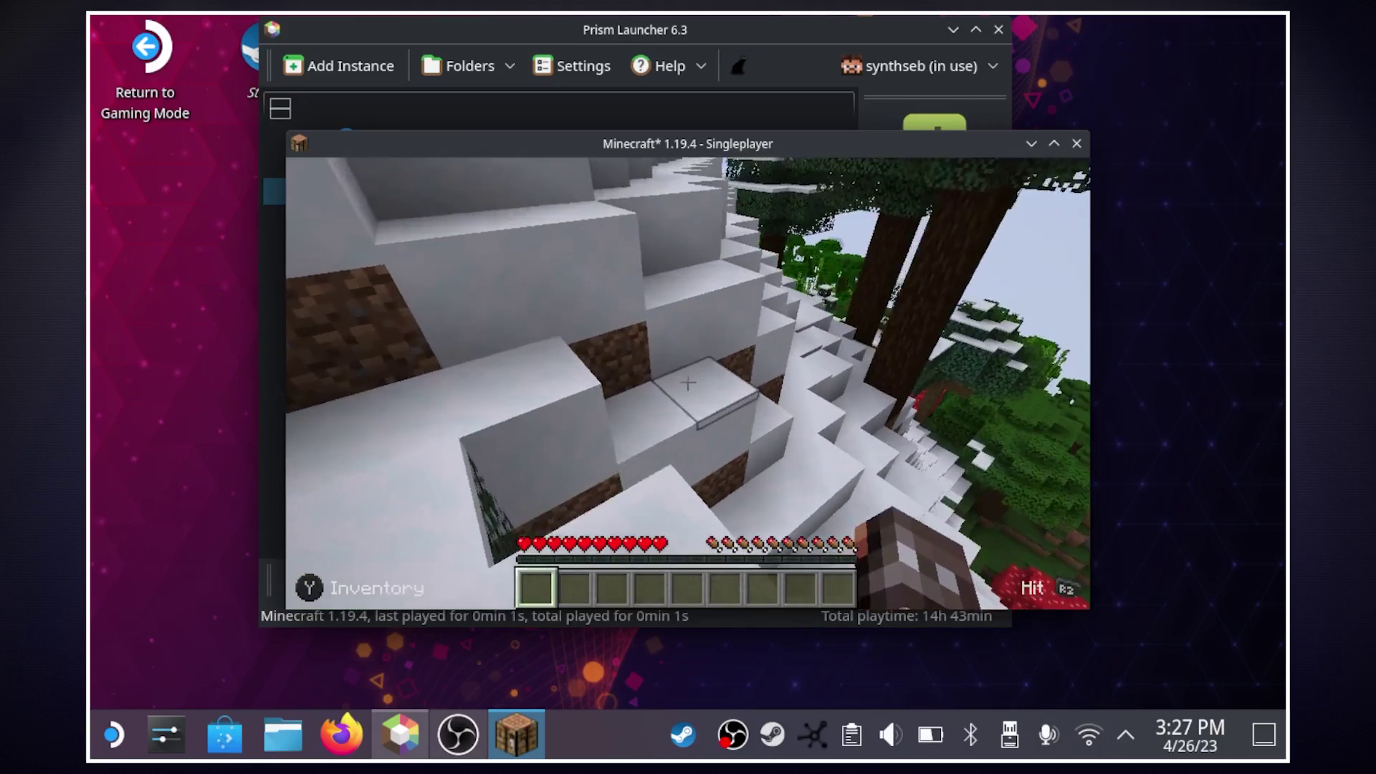
pyautogui.press('w')
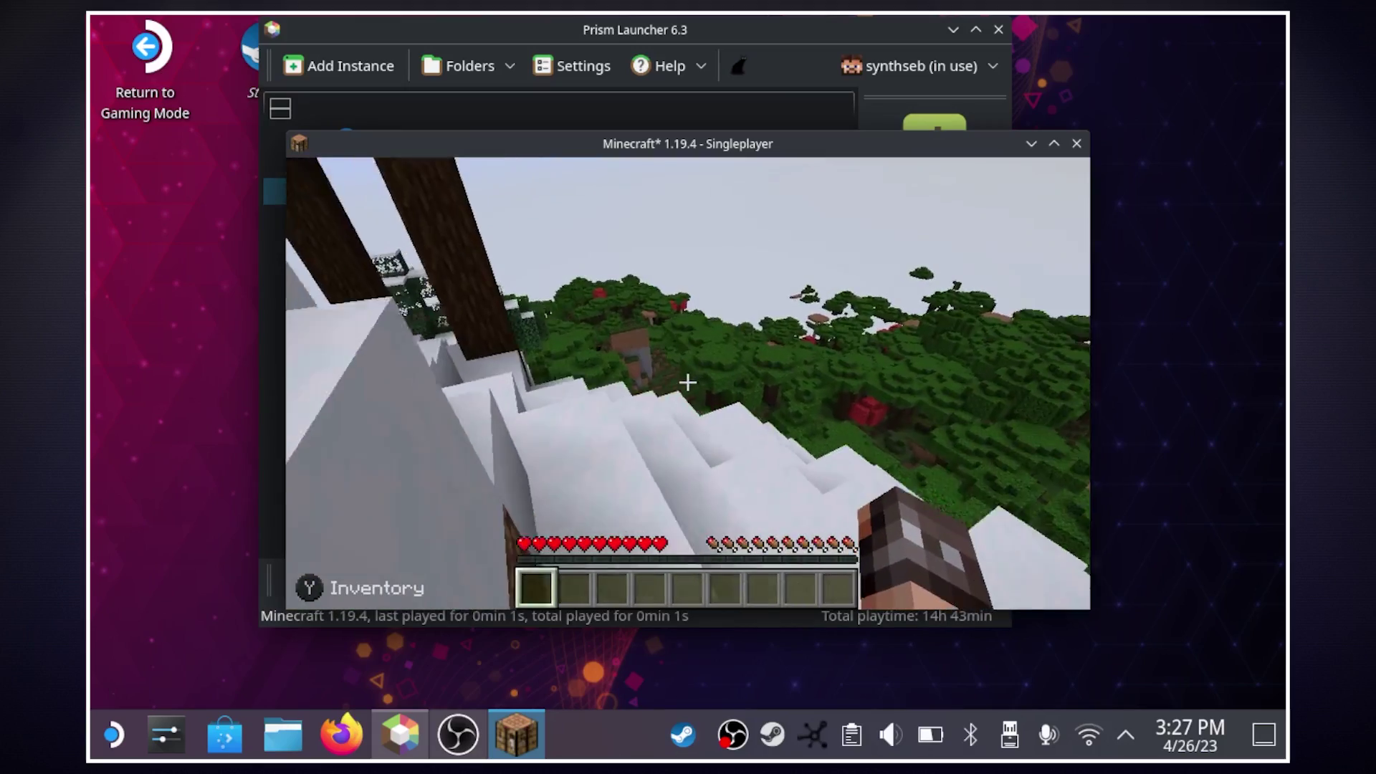
pyautogui.press('w')
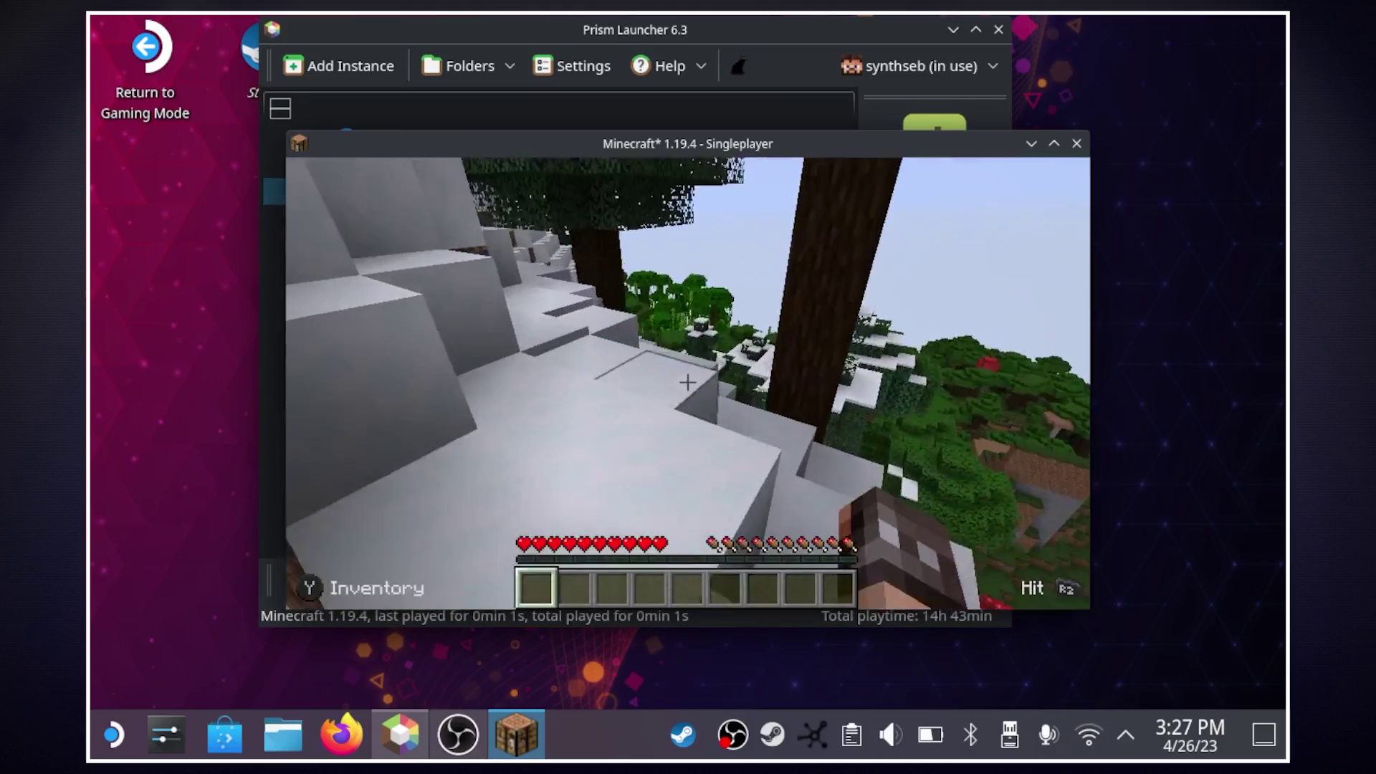
pyautogui.press('w')
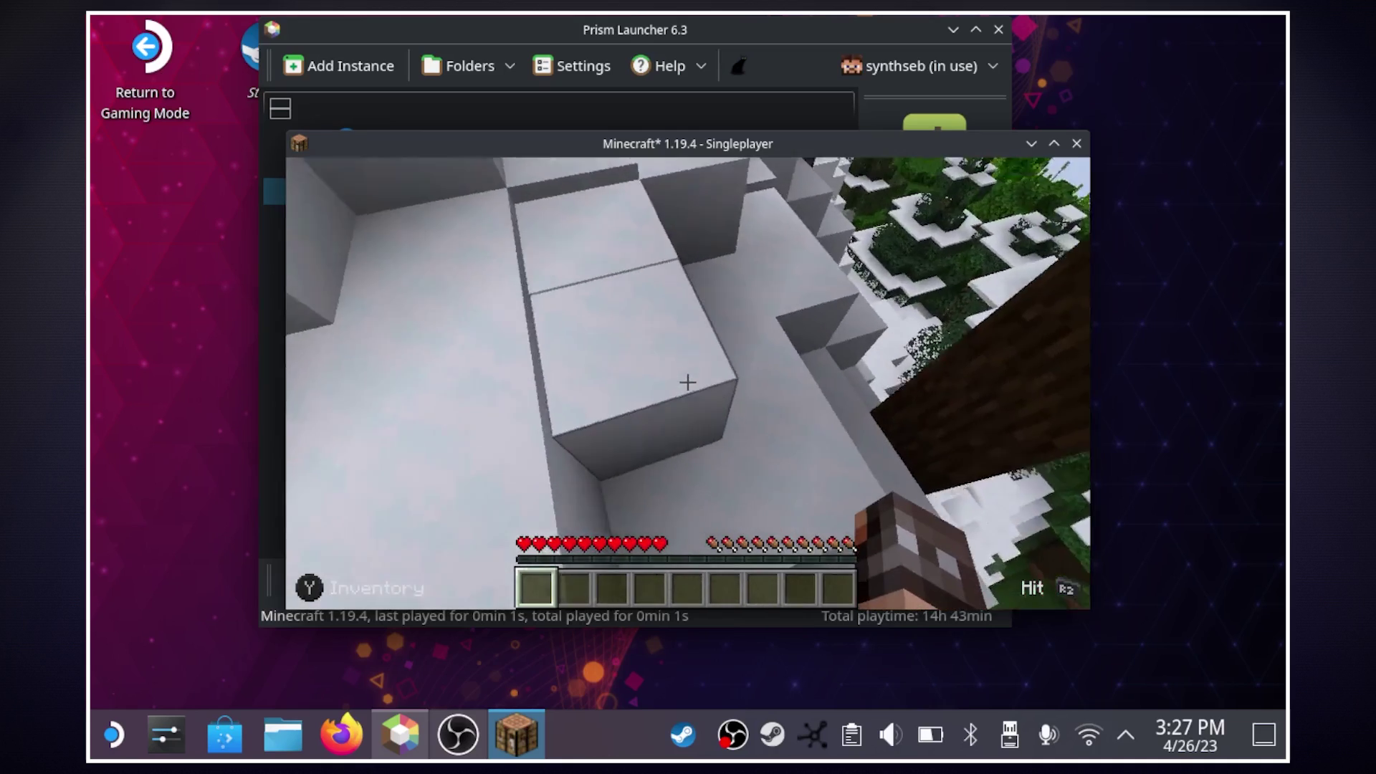
pyautogui.click(687, 382)
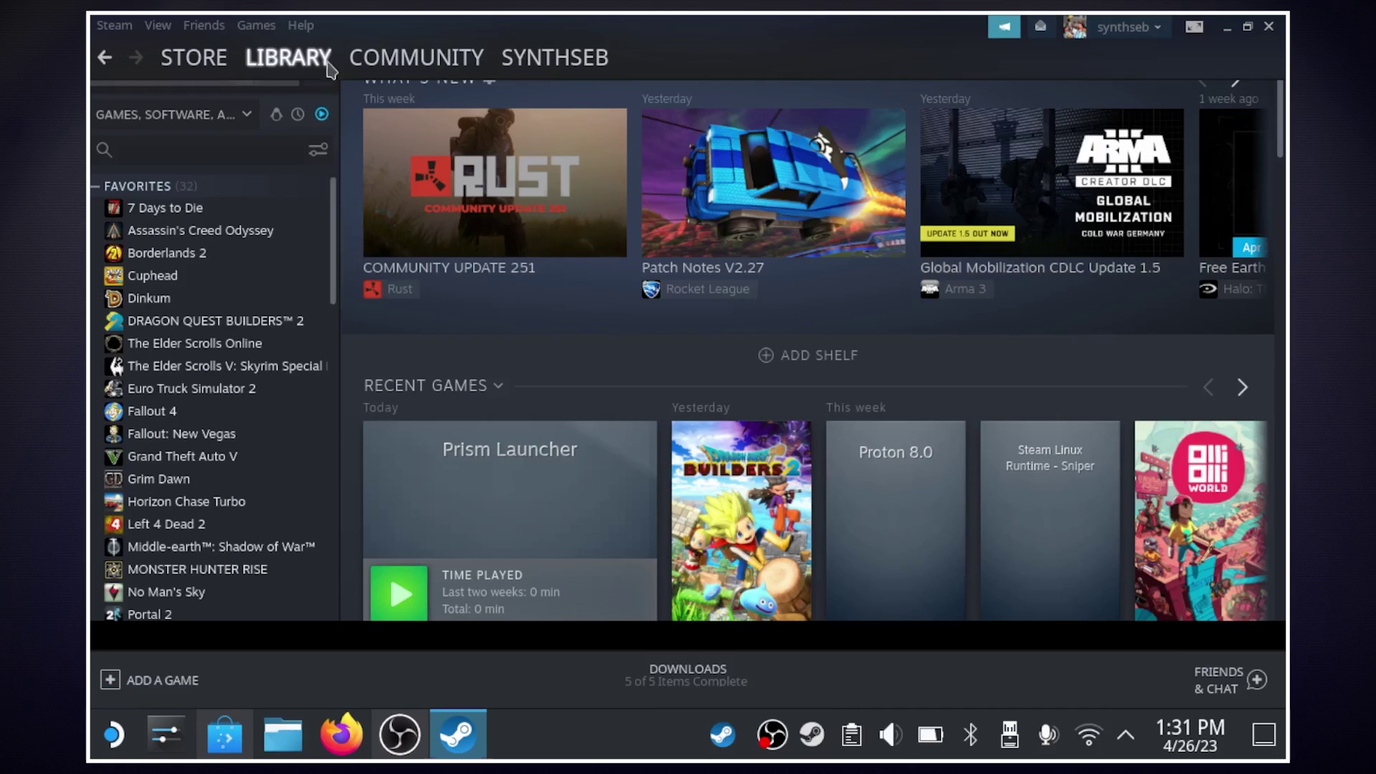
# - In Steam, mark Prism Launcher in the list of non-Steam games to add, and cancel the dialog
pyautogui.moveTo(280, 74)
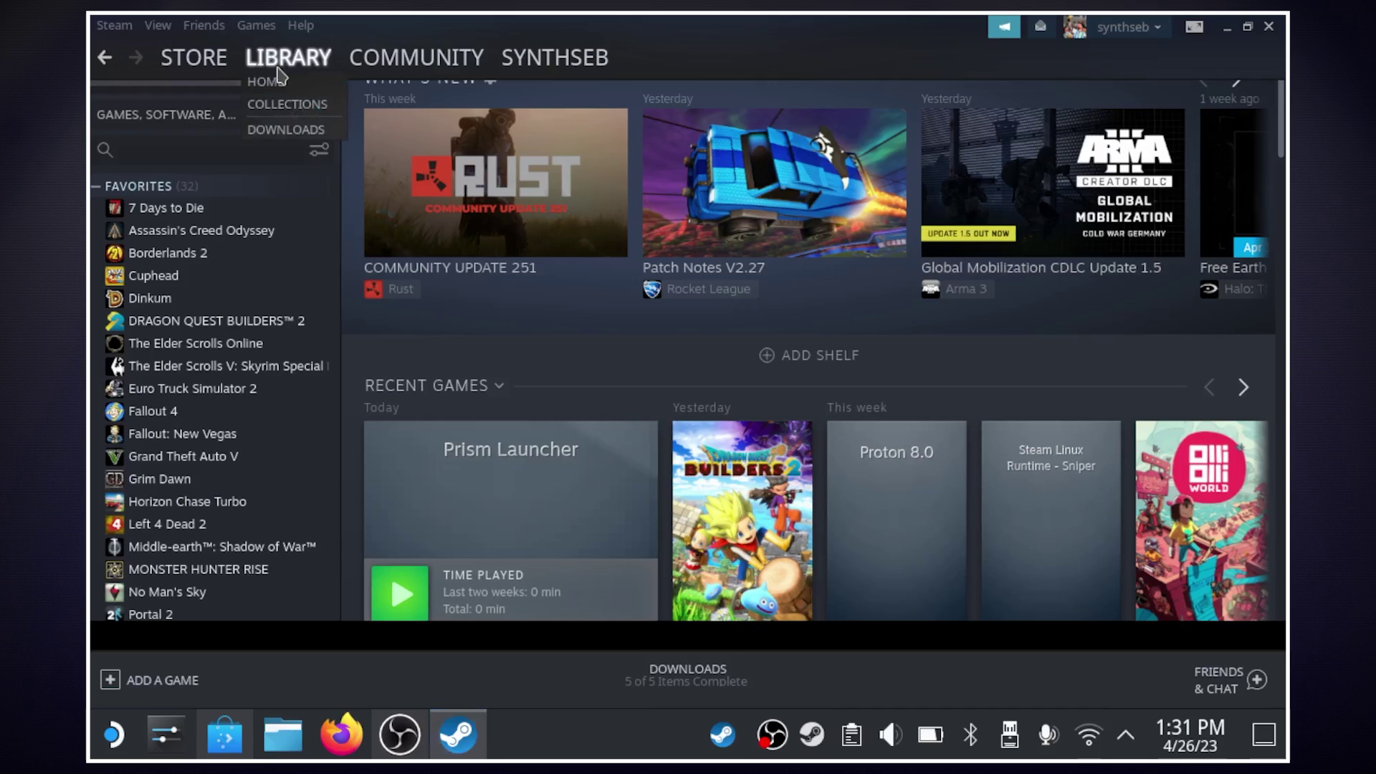
pyautogui.click(259, 28)
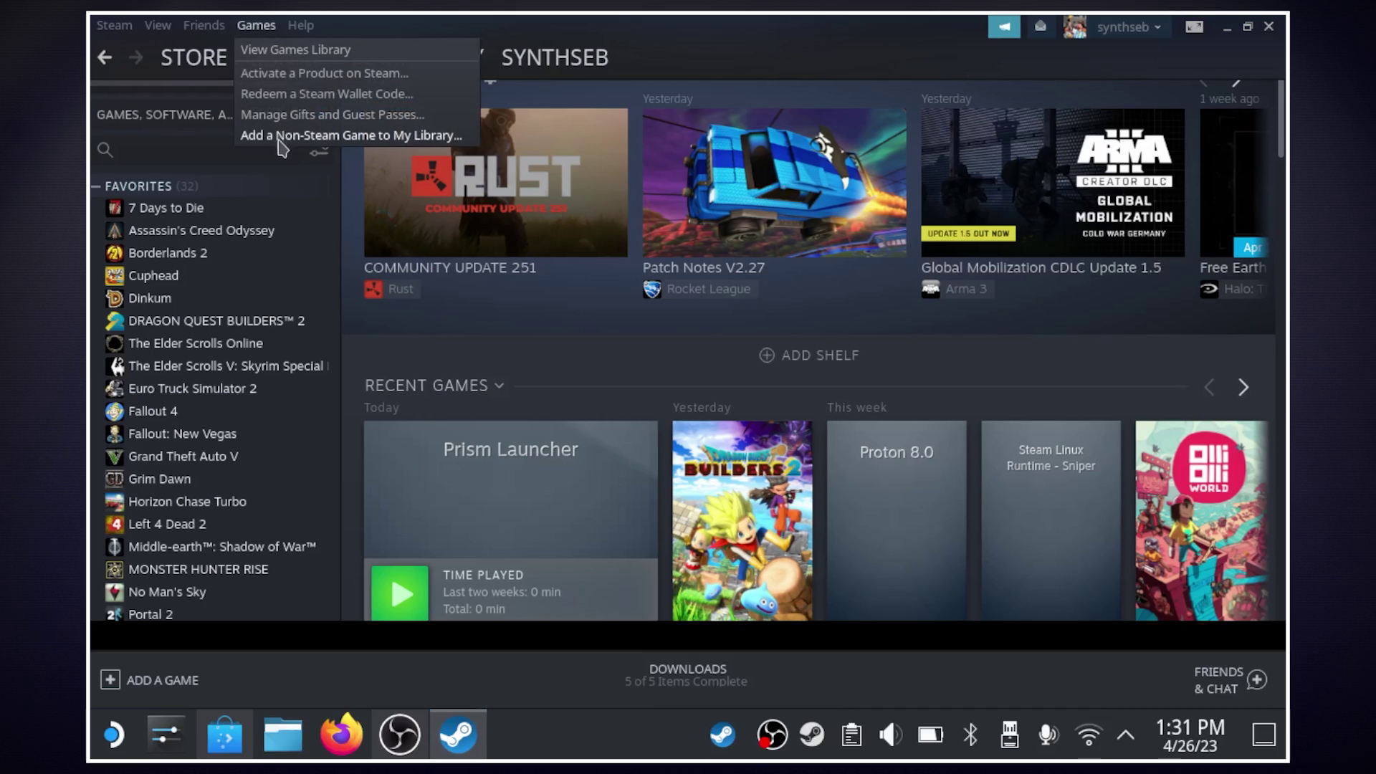
pyautogui.click(336, 136)
pyautogui.scroll(-5, 539, 327)
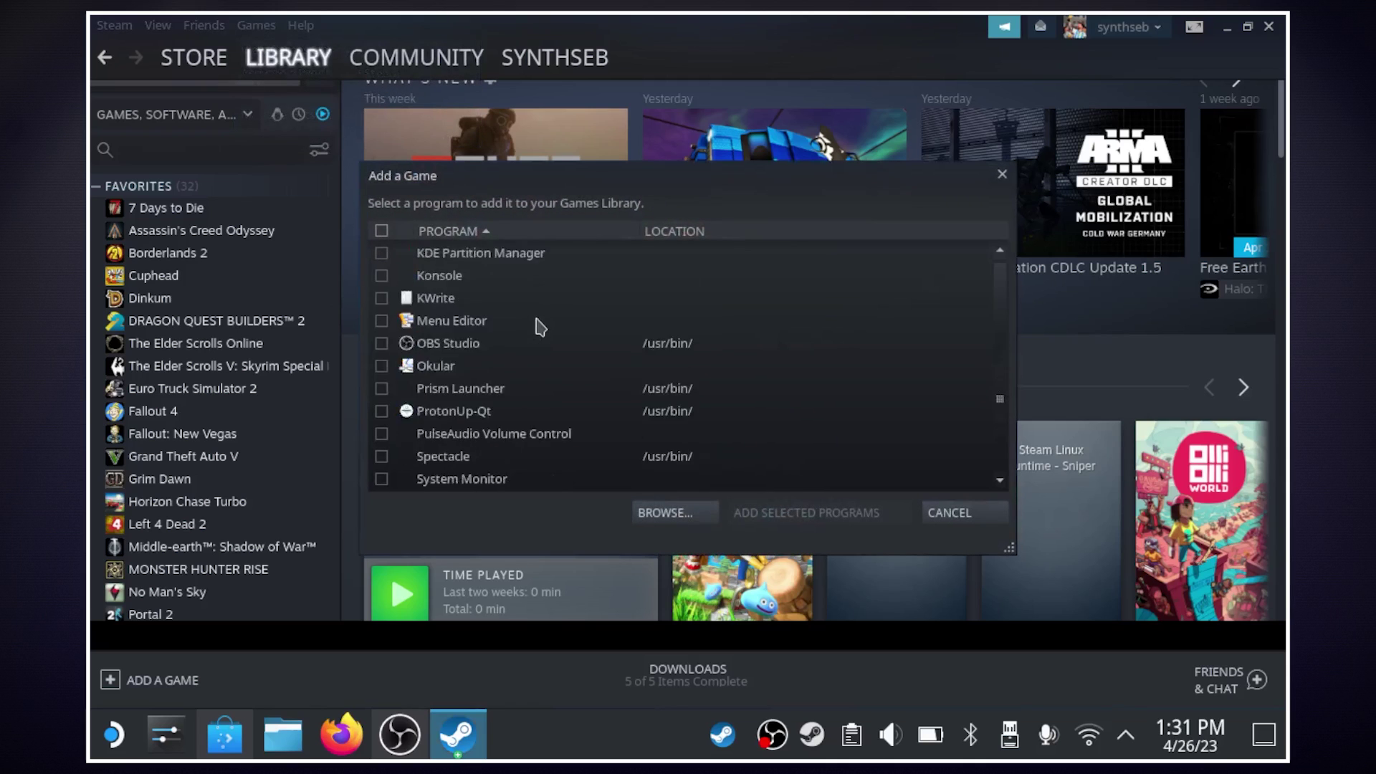
pyautogui.scroll(1, 538, 327)
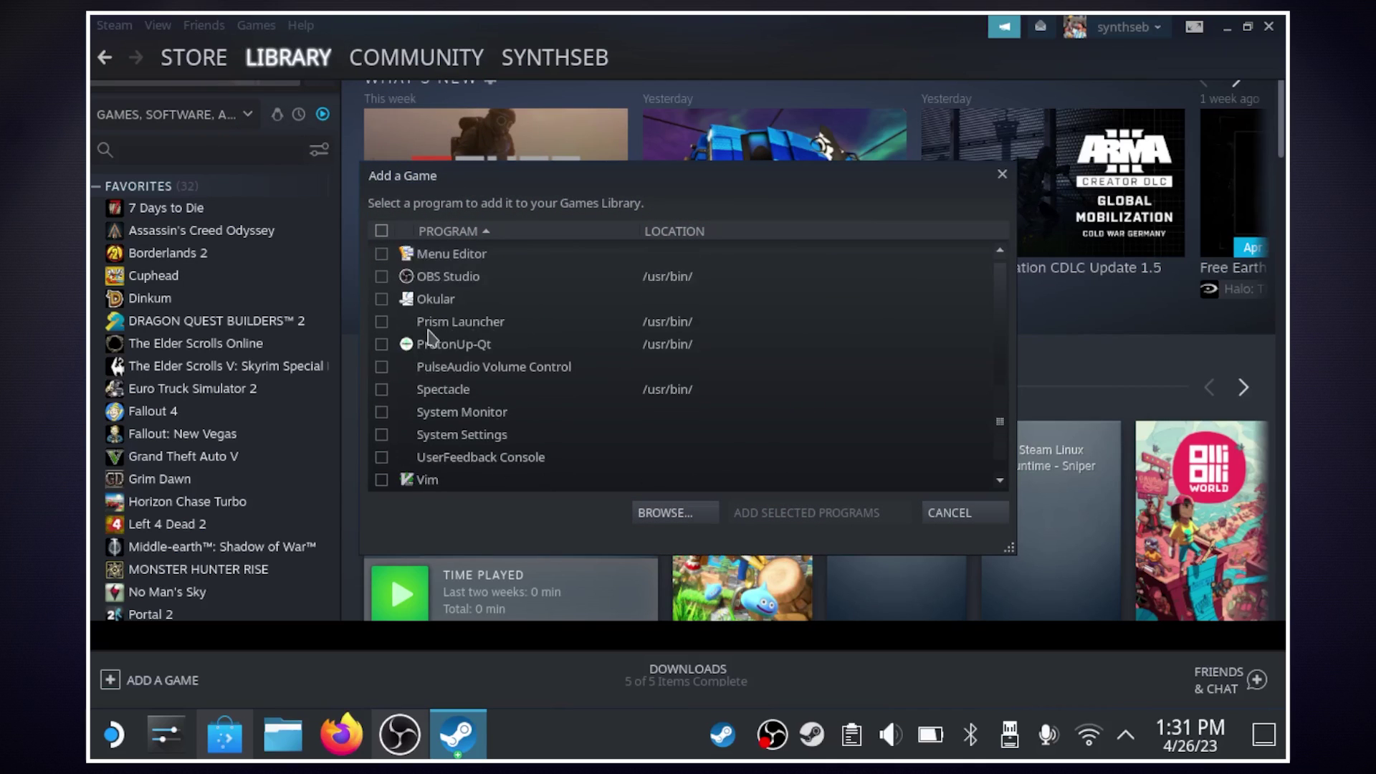
pyautogui.click(382, 323)
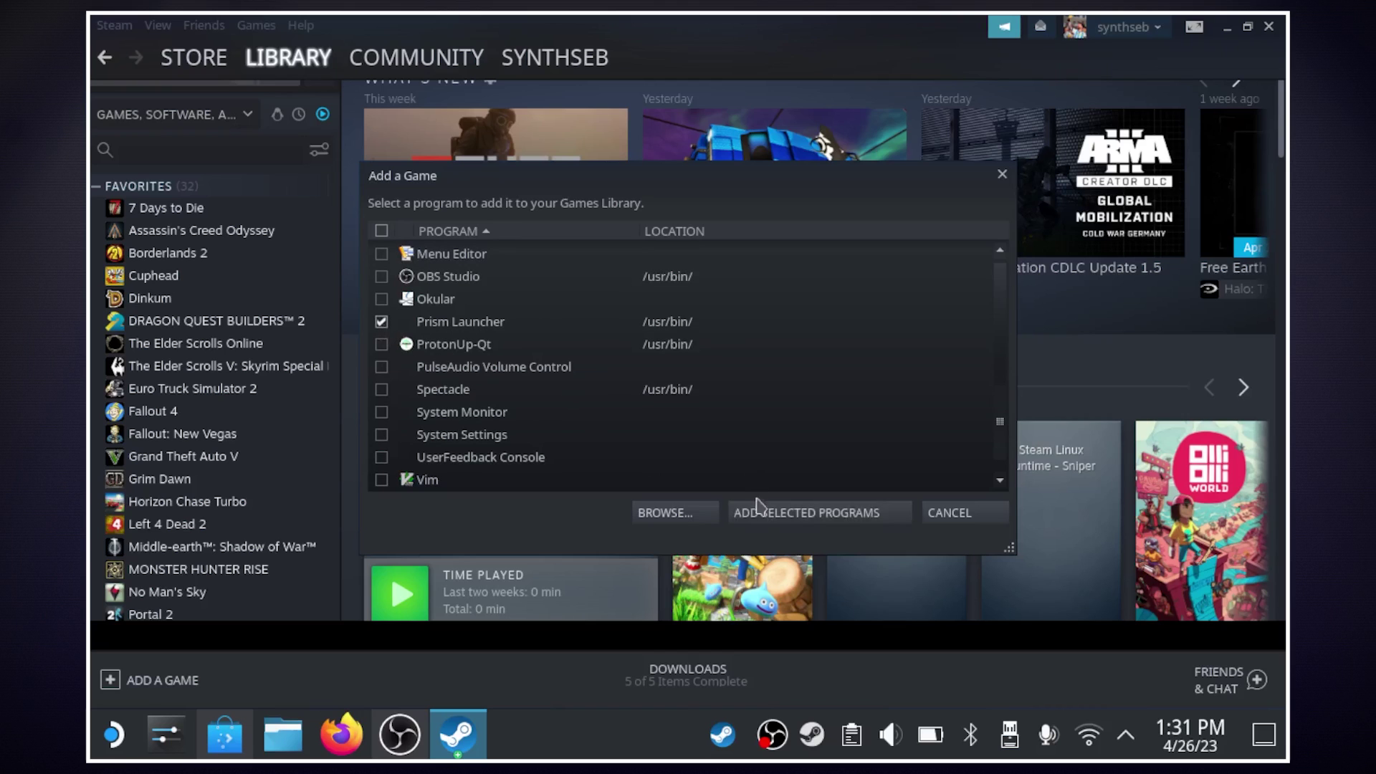
pyautogui.click(950, 513)
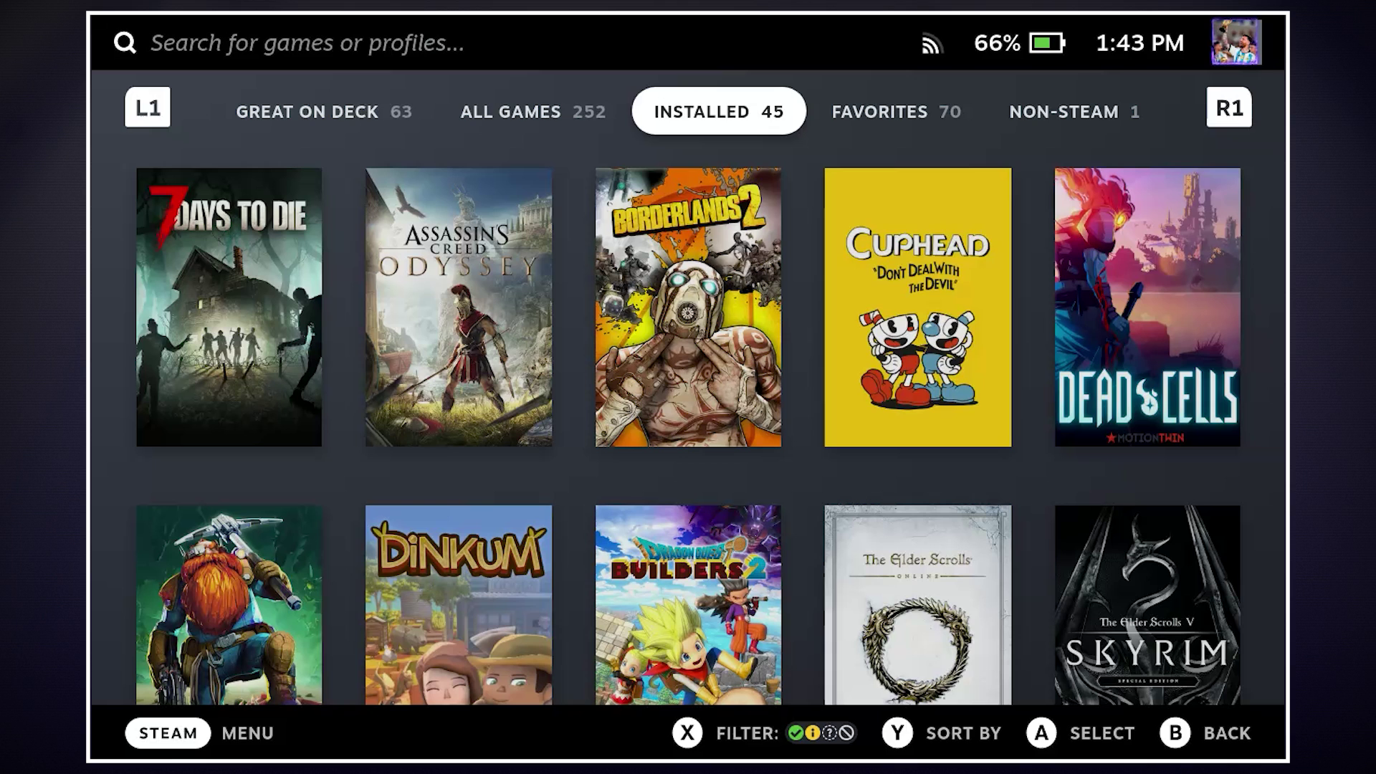
# - Go to the Non-Steam collection of the Gaming Mode library and highlight Prism Launcher
pyautogui.press('Right')
pyautogui.press('Right')
pyautogui.press('Down')
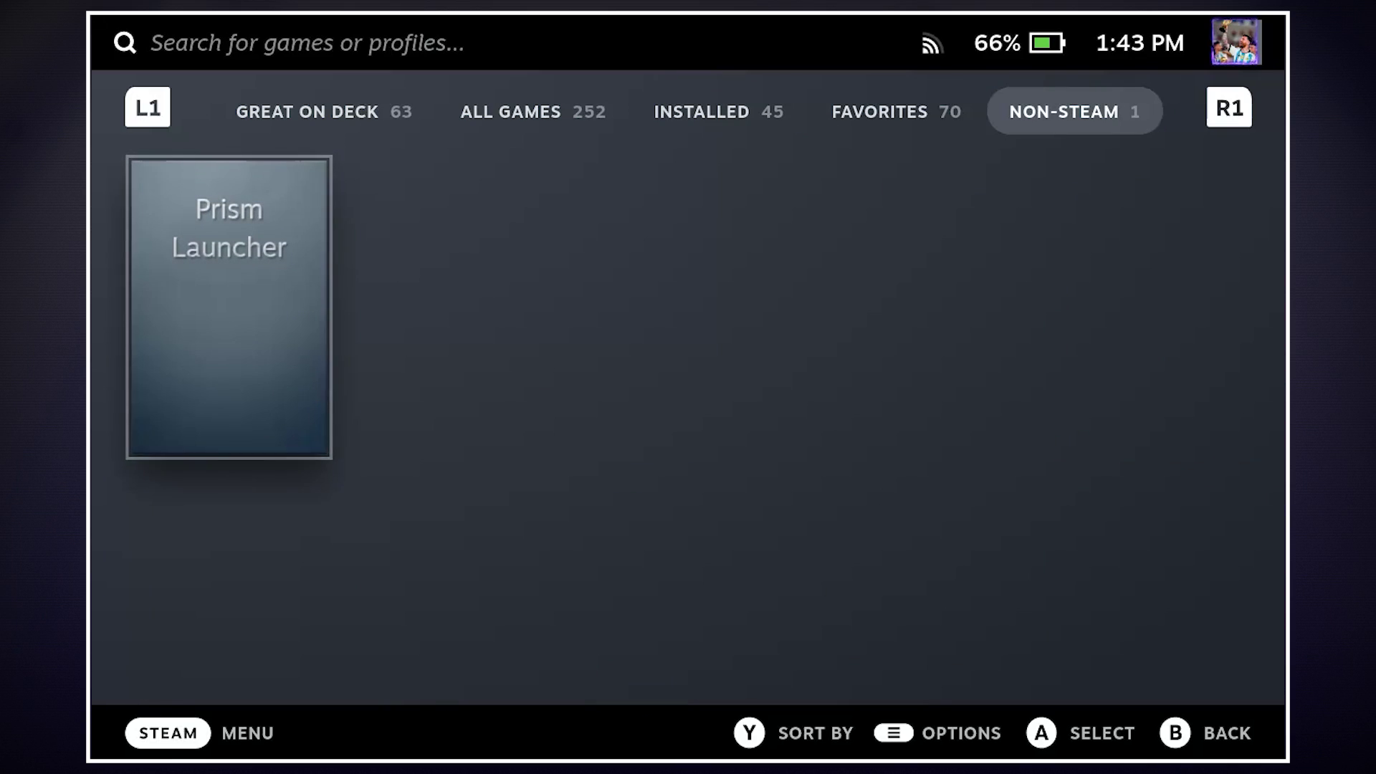
# - Start Prism Launcher from the Non-Steam library in Gaming Mode and launch the this_one instance
pyautogui.press('Return')
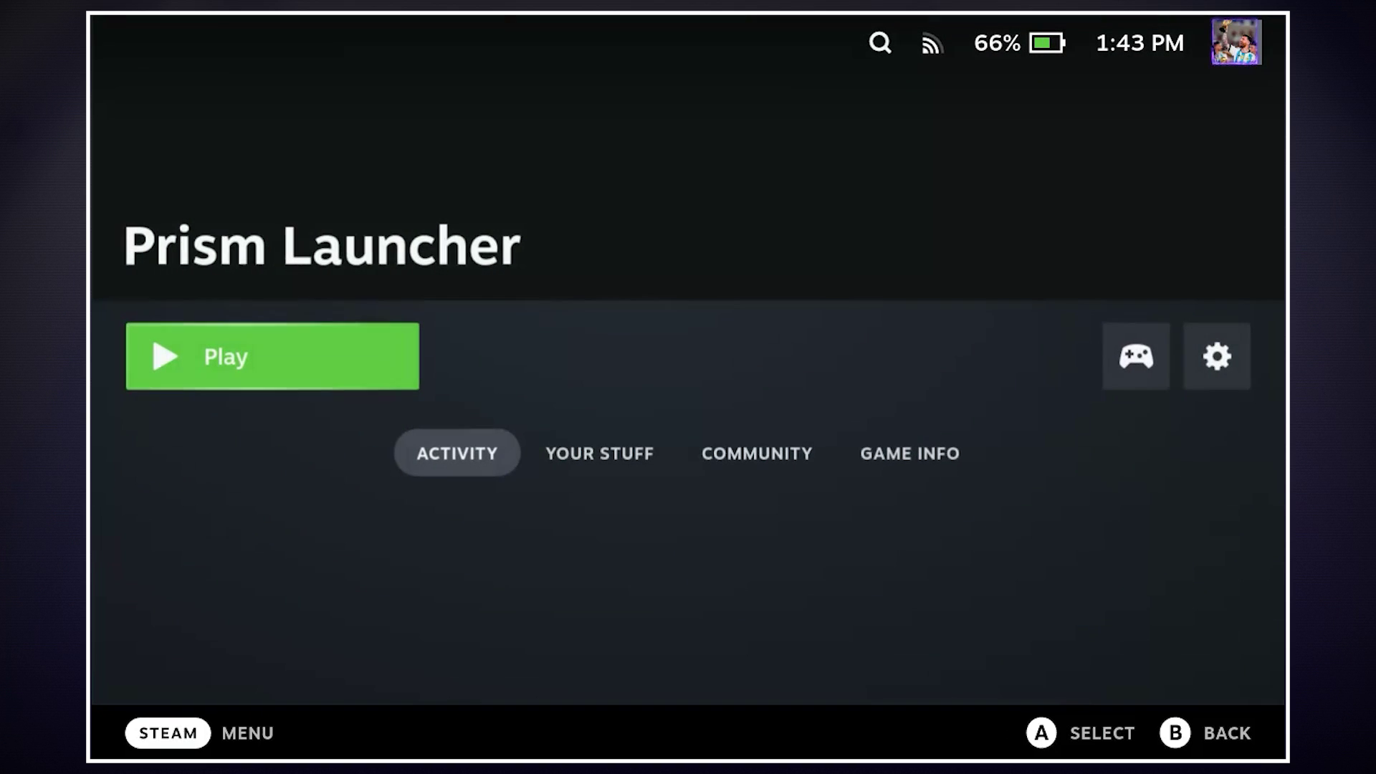
pyautogui.press('Return')
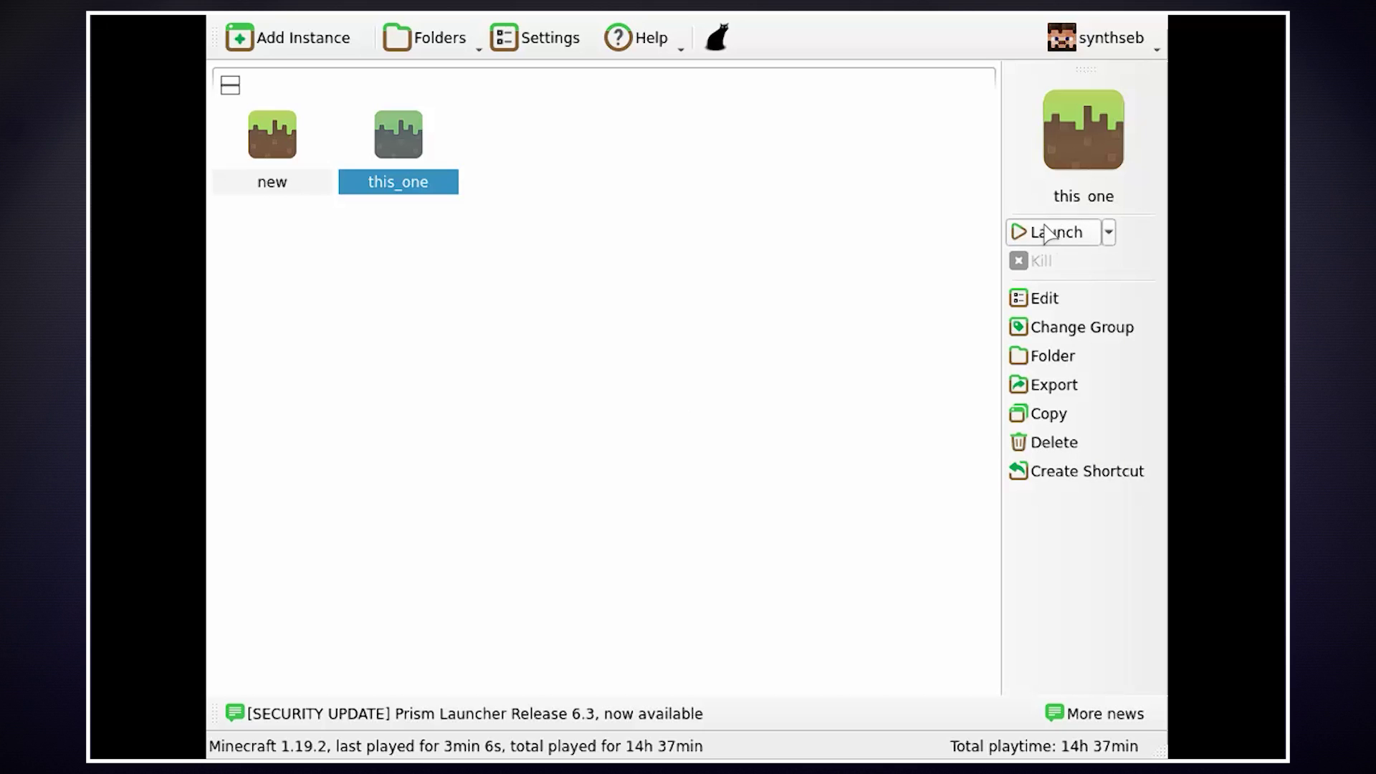
pyautogui.click(996, 232)
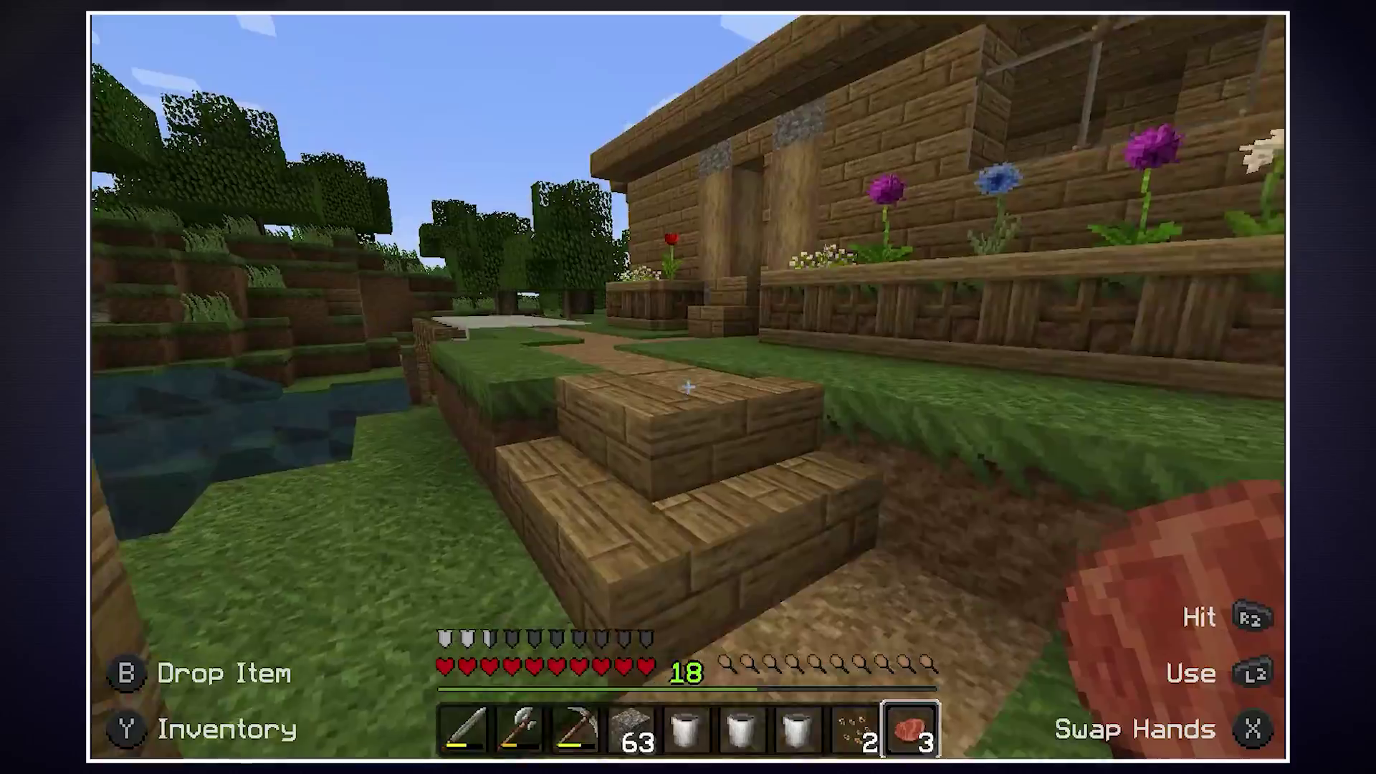
# - Walk through the wooden house and on through the forest to the stone bank beside the sugar cane at the water's edge
pyautogui.press('w')
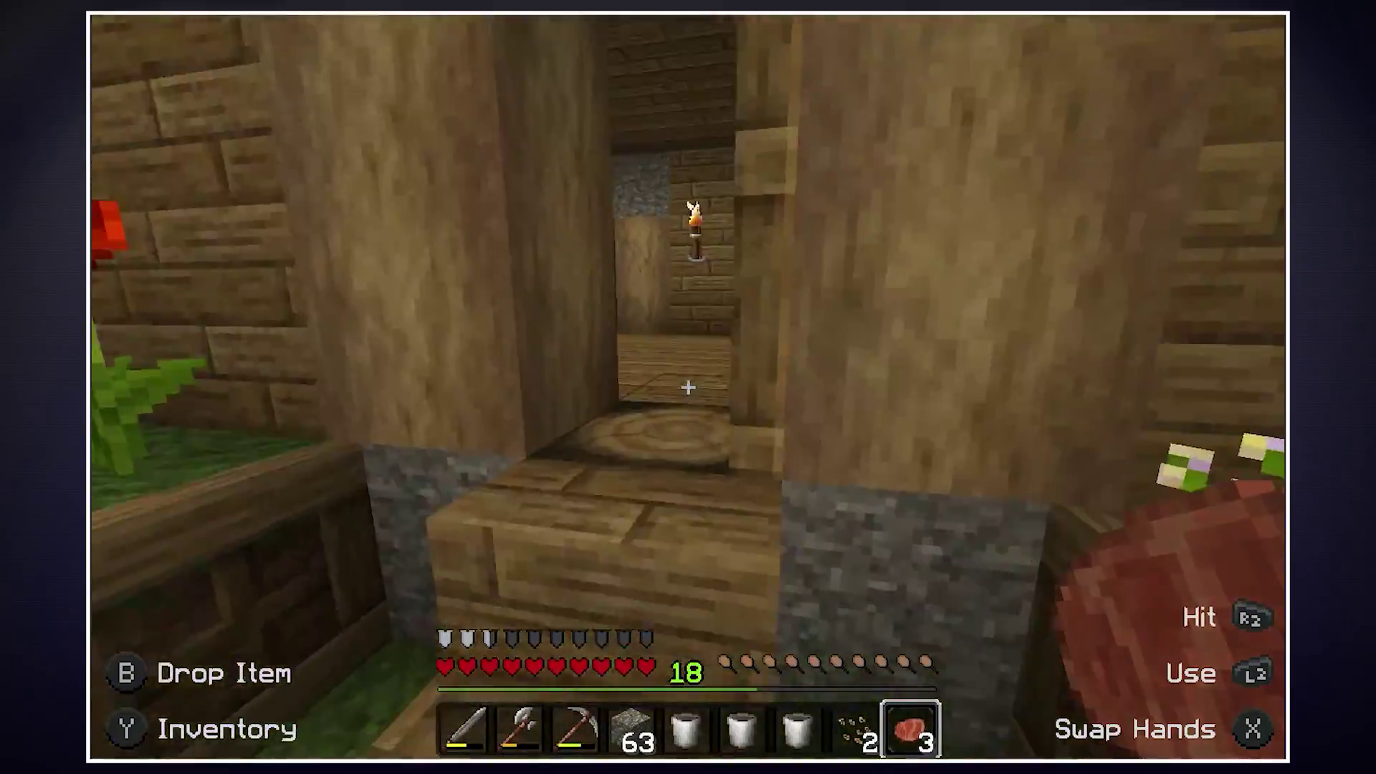
pyautogui.press('w')
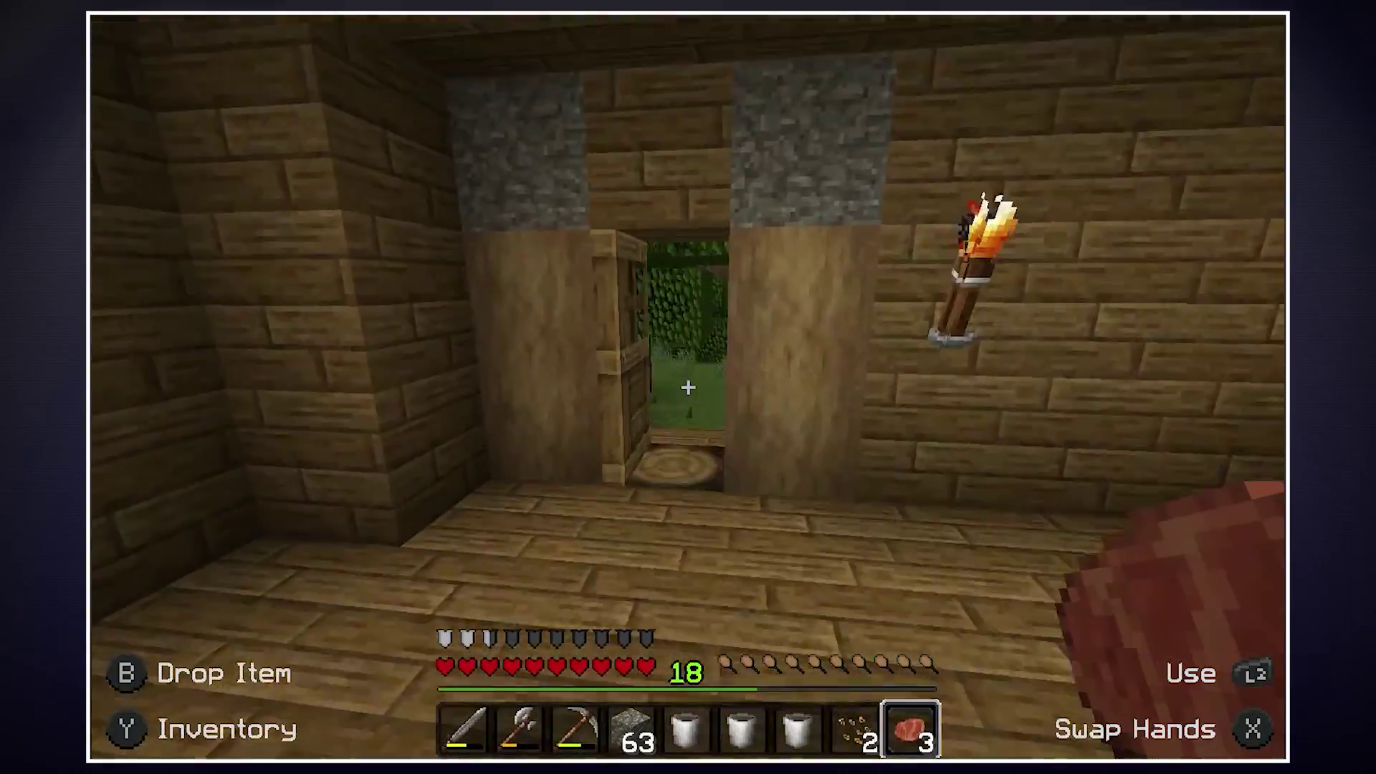
pyautogui.rightClick(688, 387)
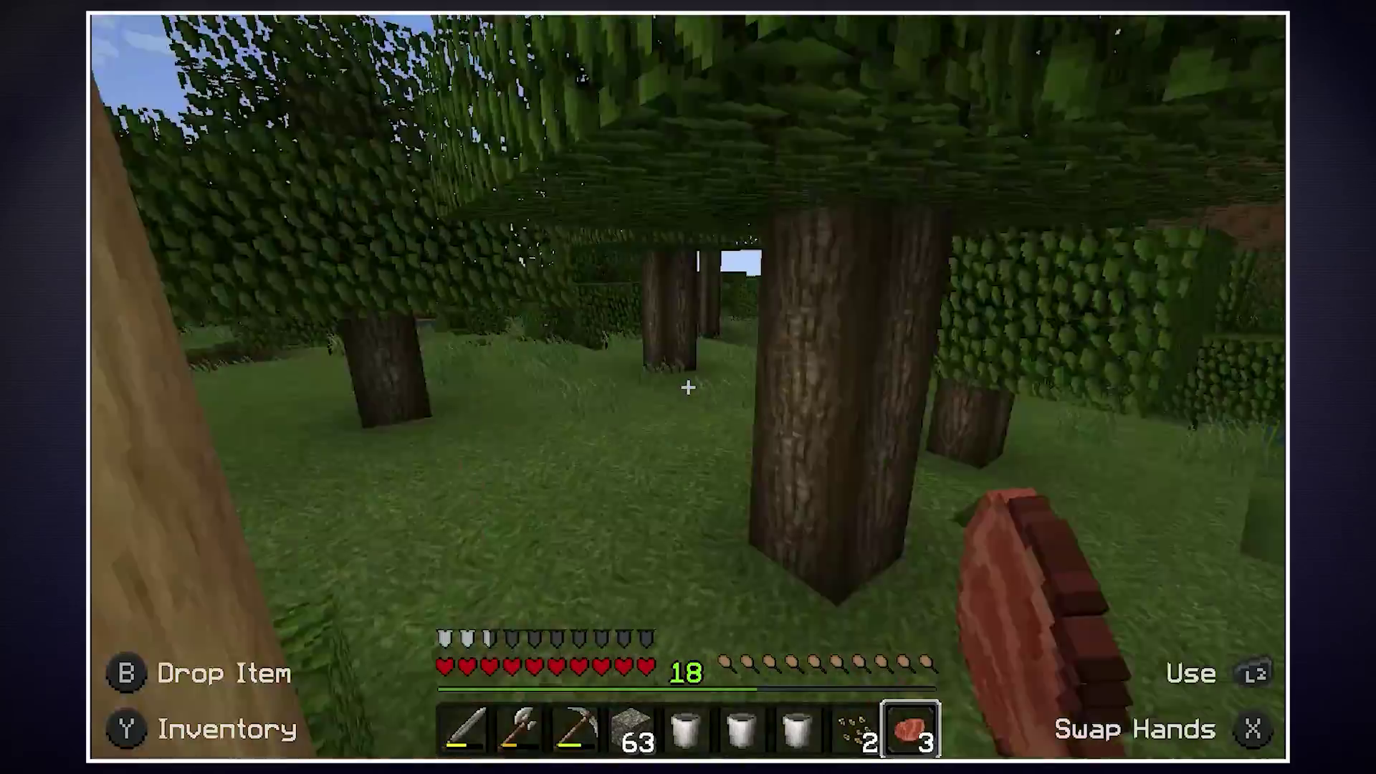
pyautogui.press('w')
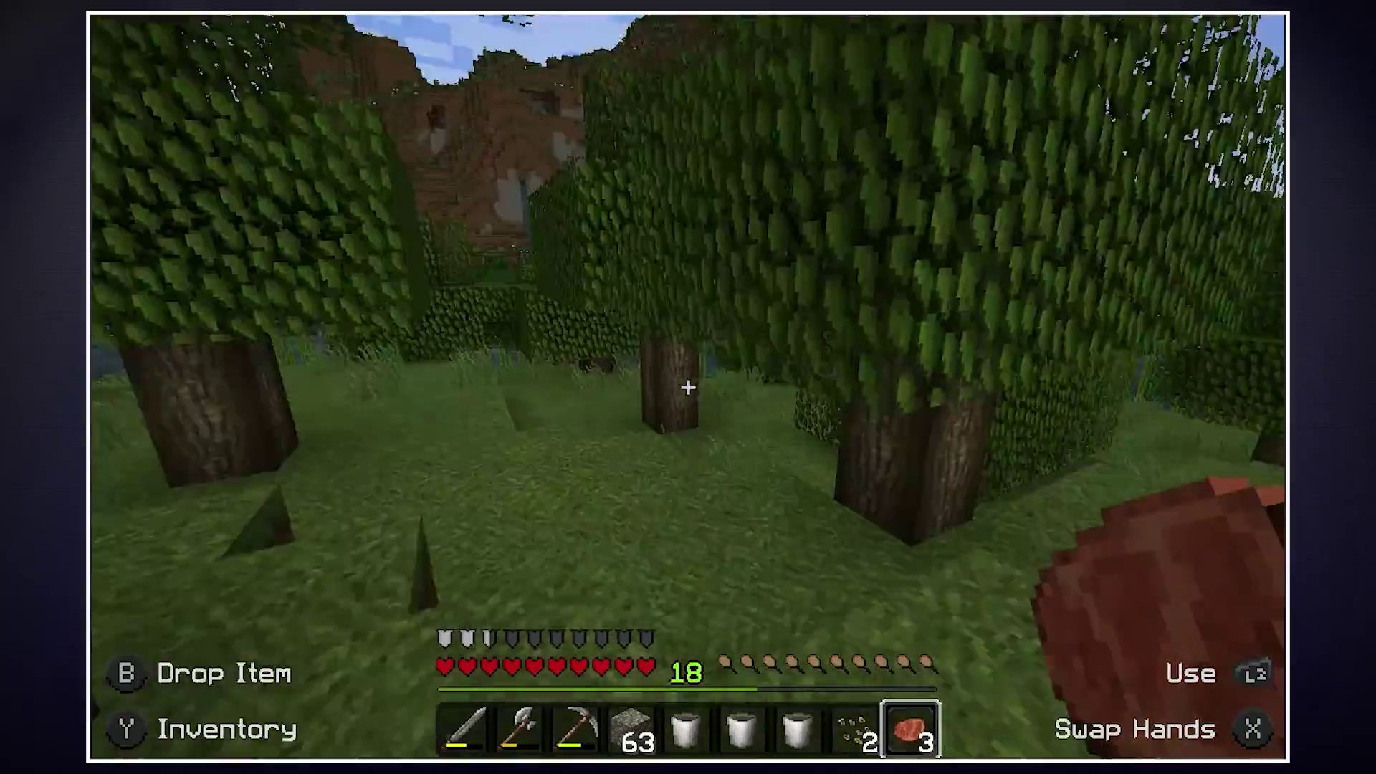
pyautogui.press('w')
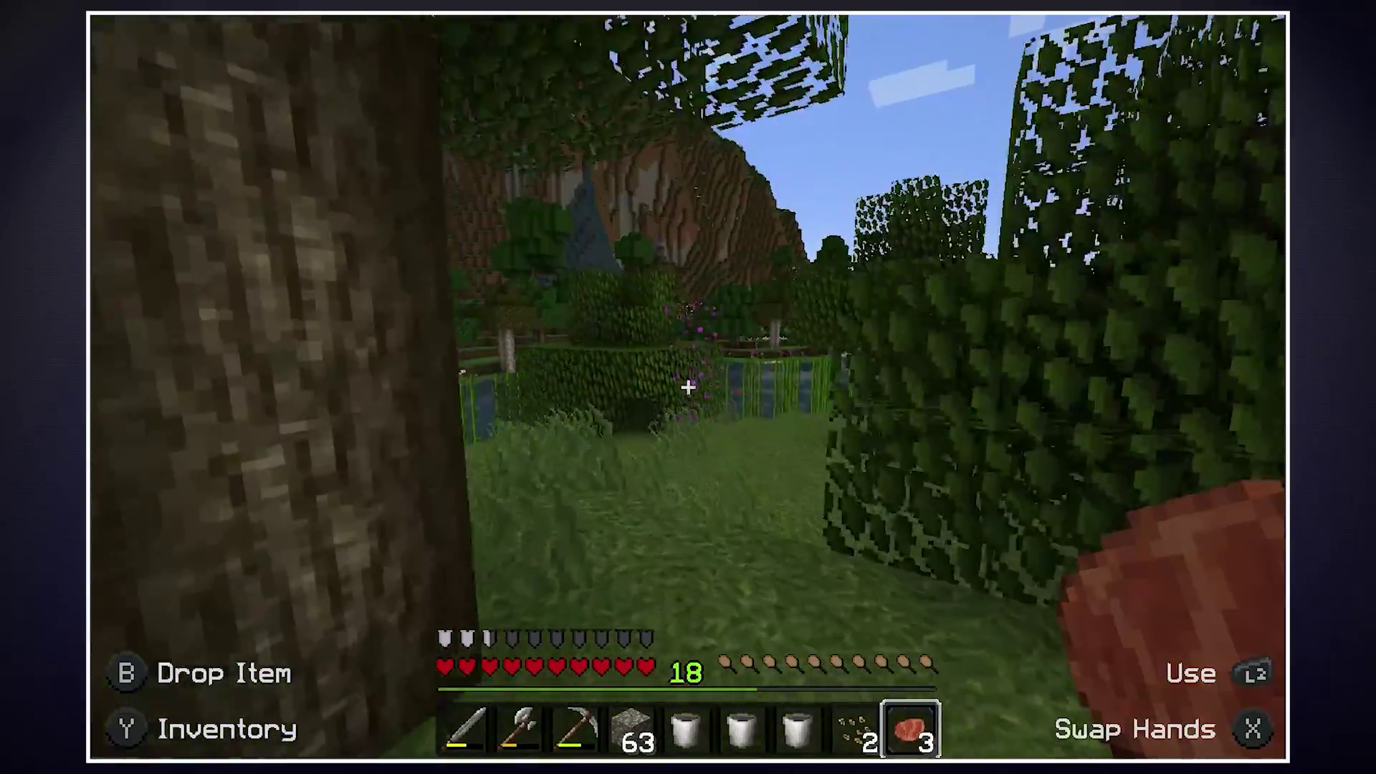
pyautogui.press('w')
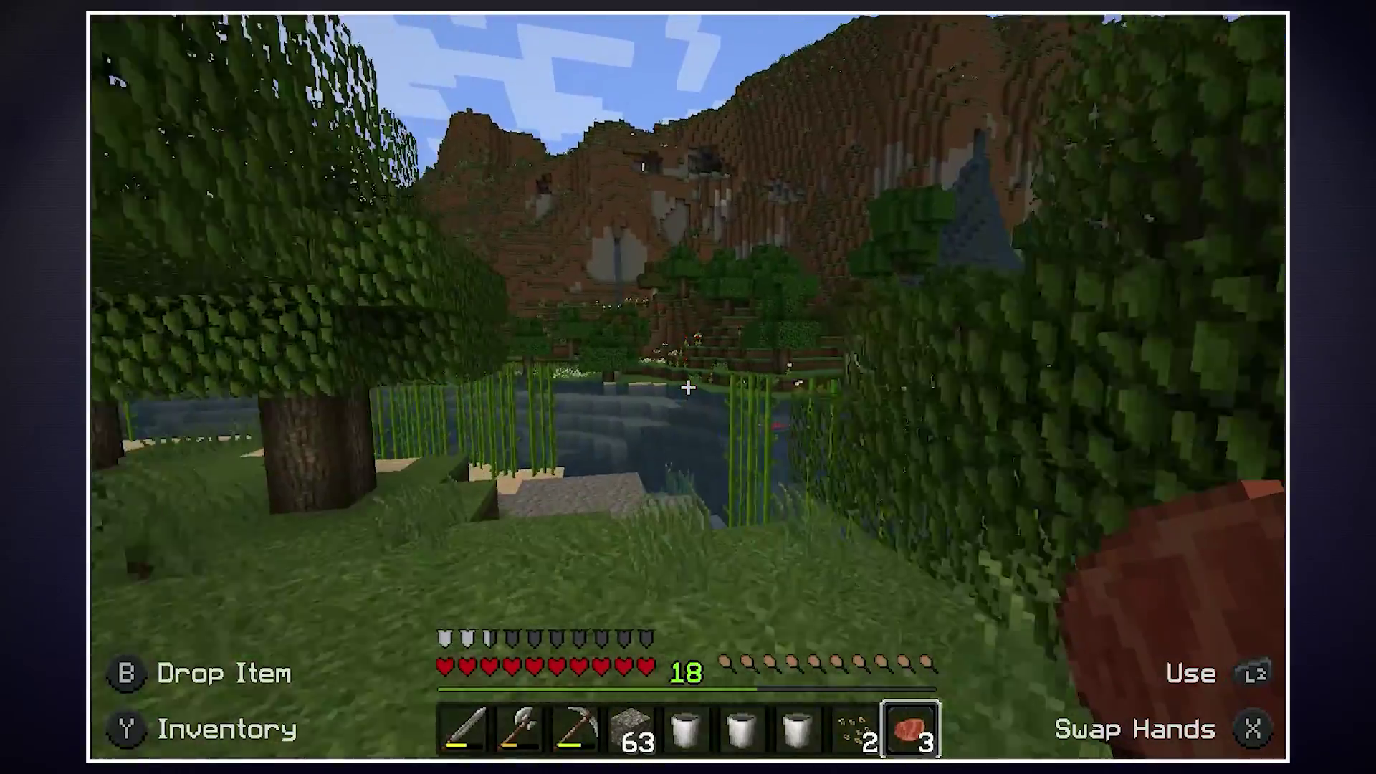
pyautogui.press('w')
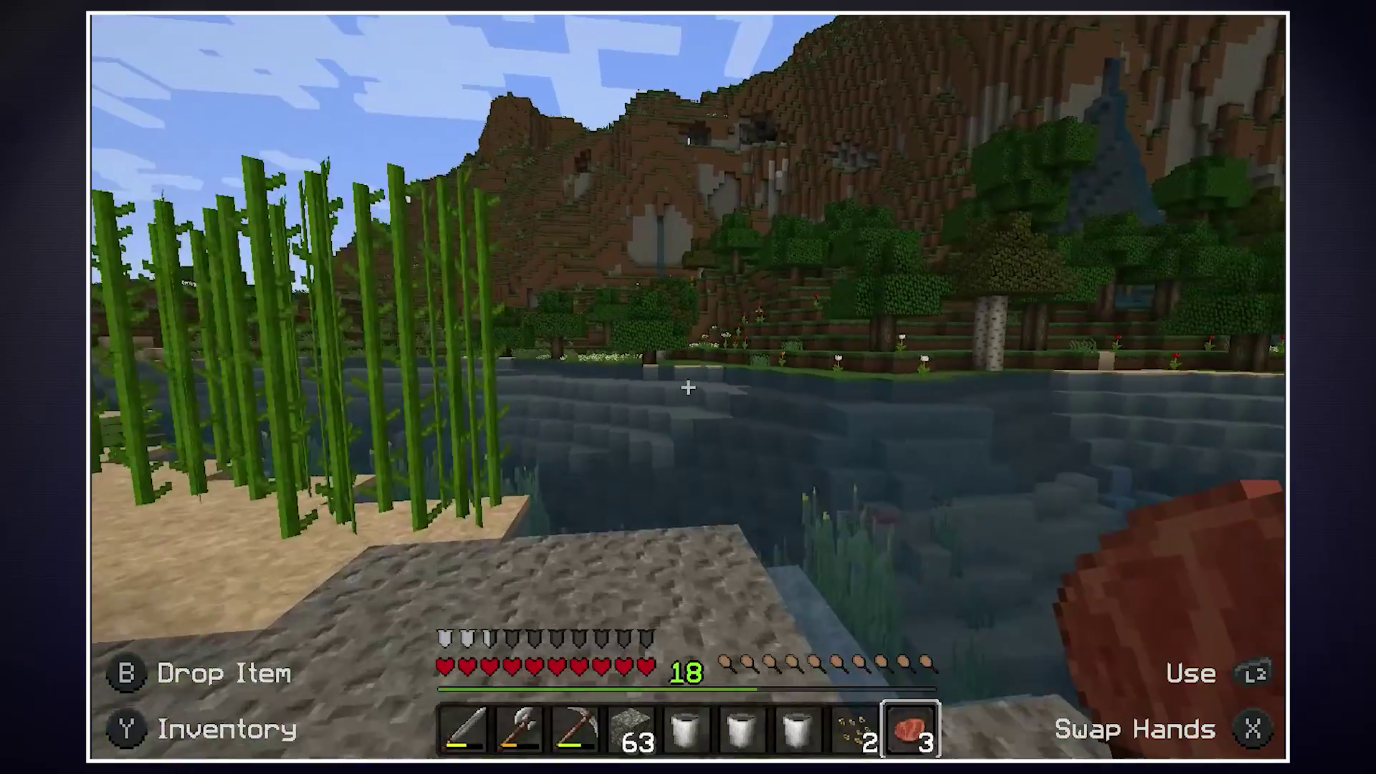